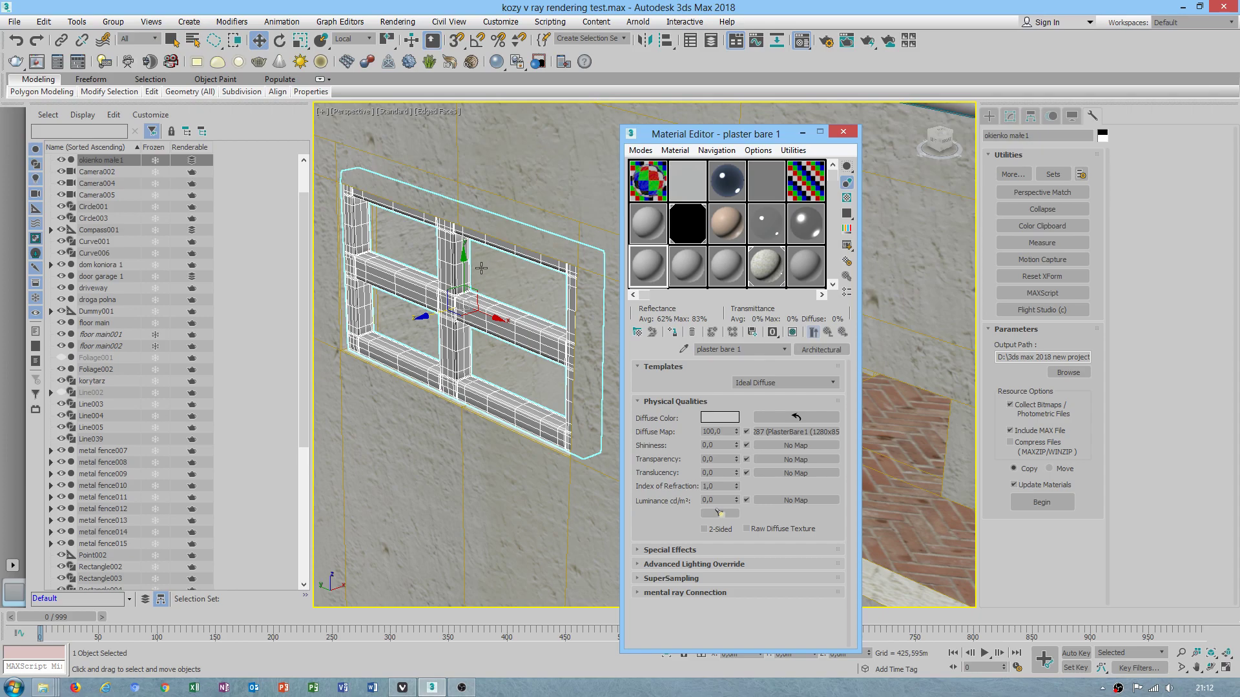
Select the Default Stone sample and display the material samples in a 6 X 4 layout
left_click(789, 150)
left_click(768, 269)
right_click(764, 266)
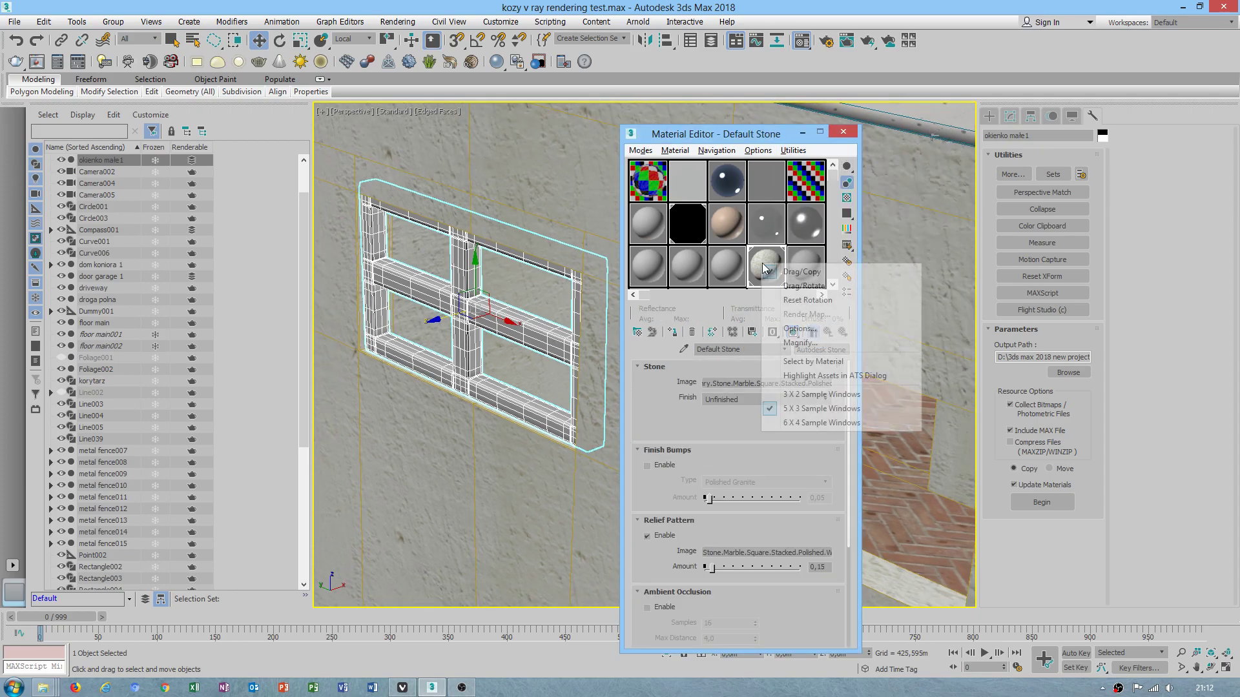
left_click(793, 423)
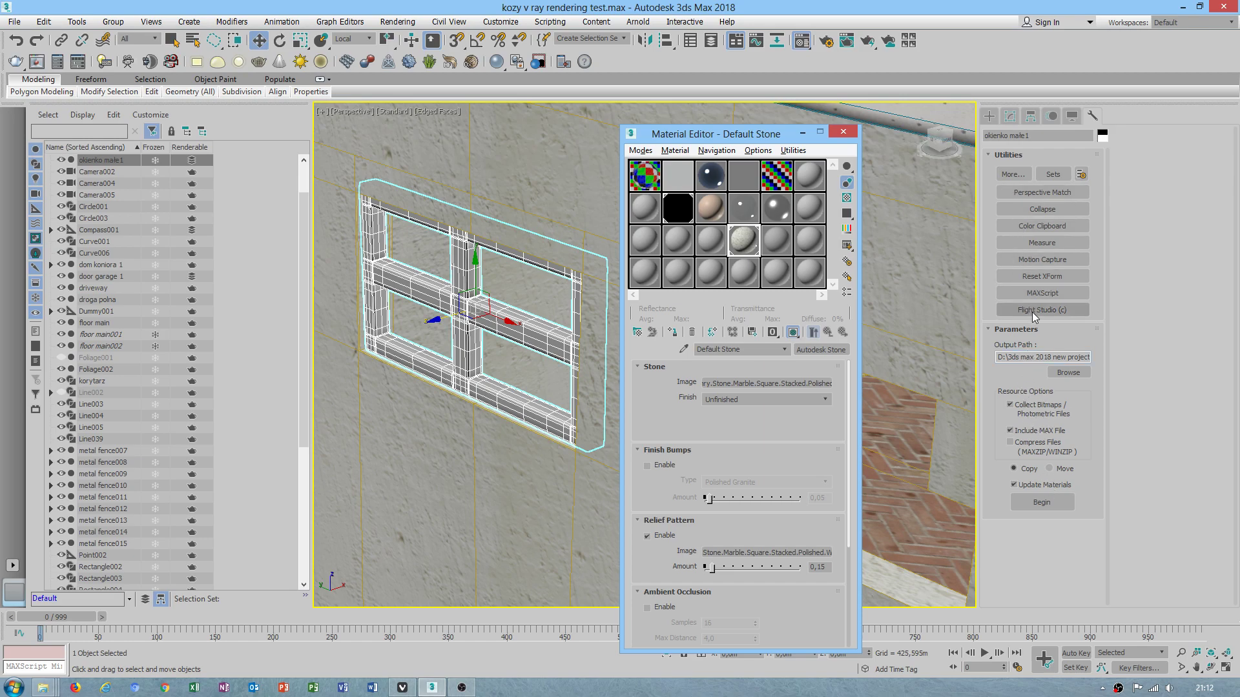
Reload the Resource Collector utility
left_click(1010, 175)
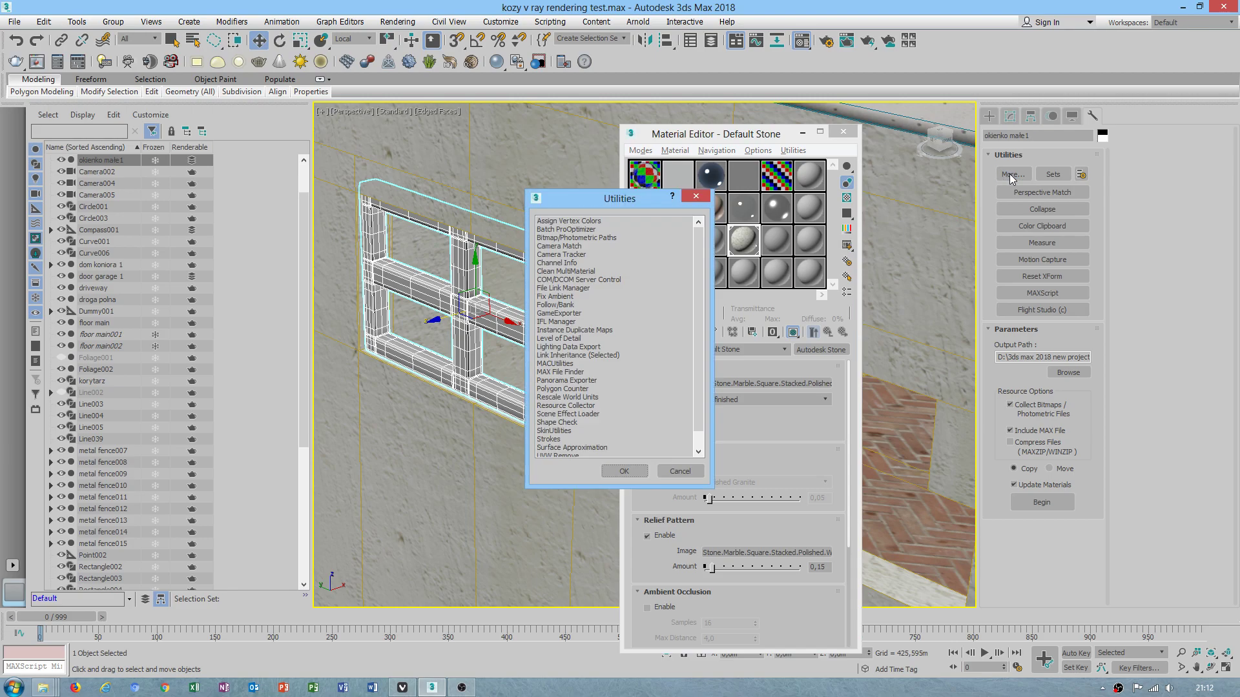
double_click(572, 405)
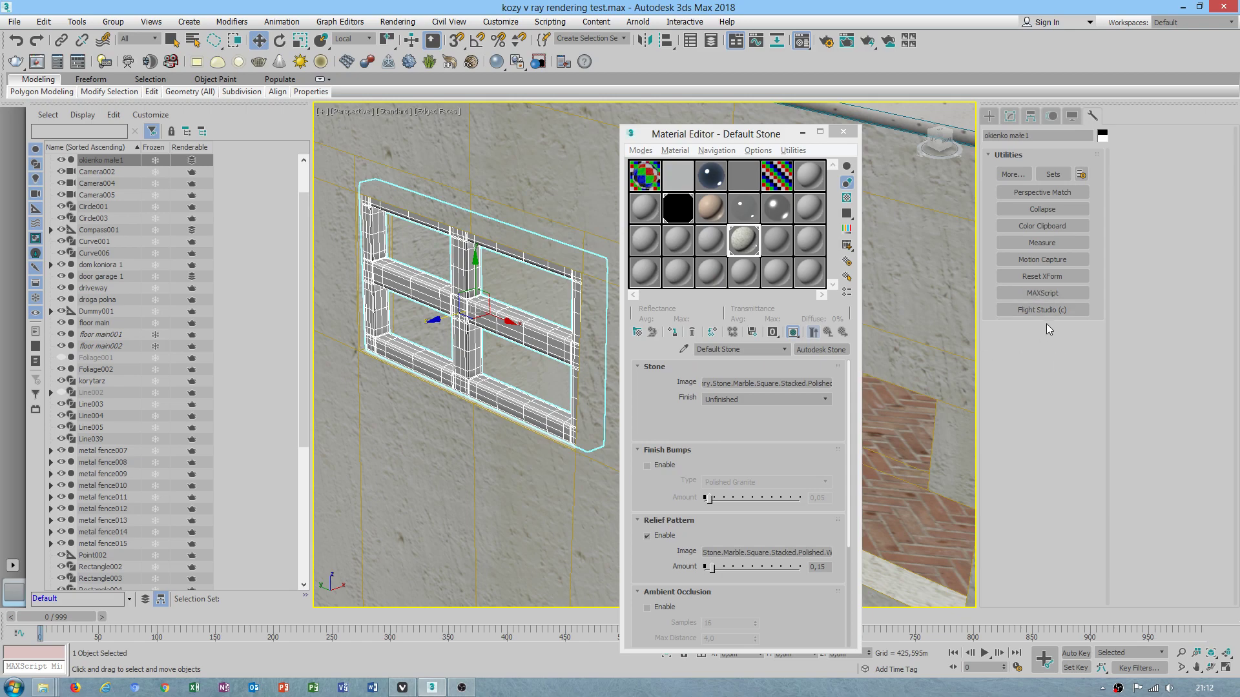
left_click(1012, 173)
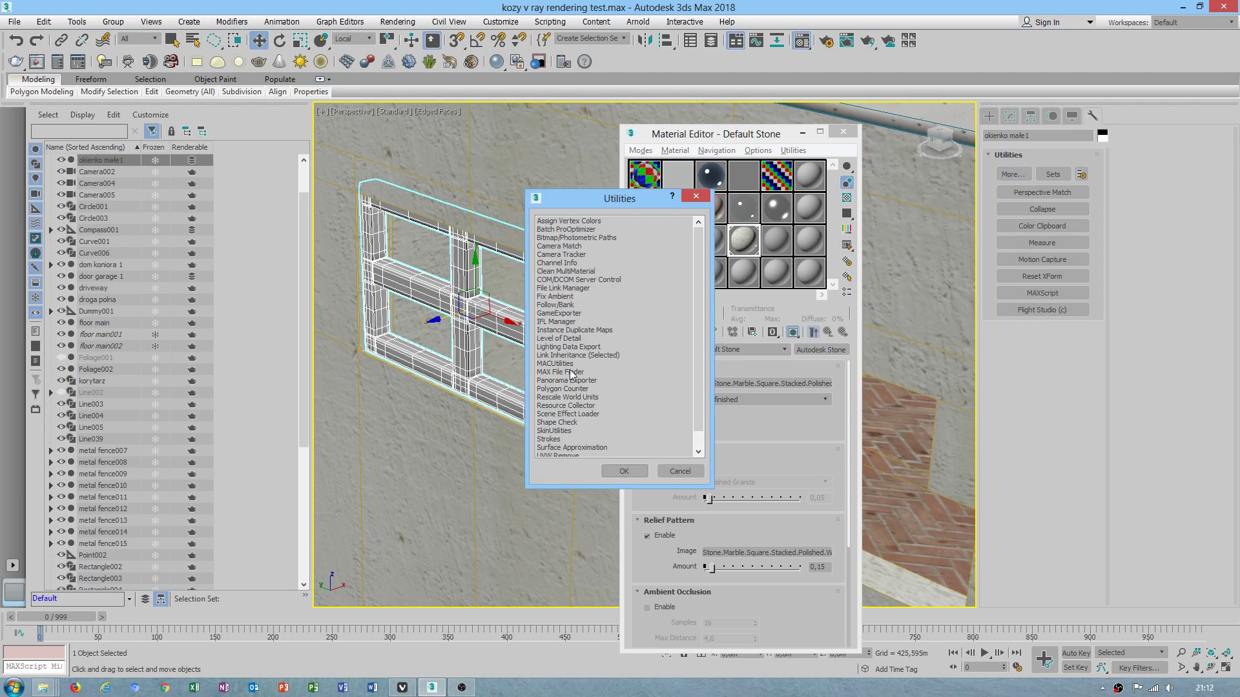
double_click(569, 403)
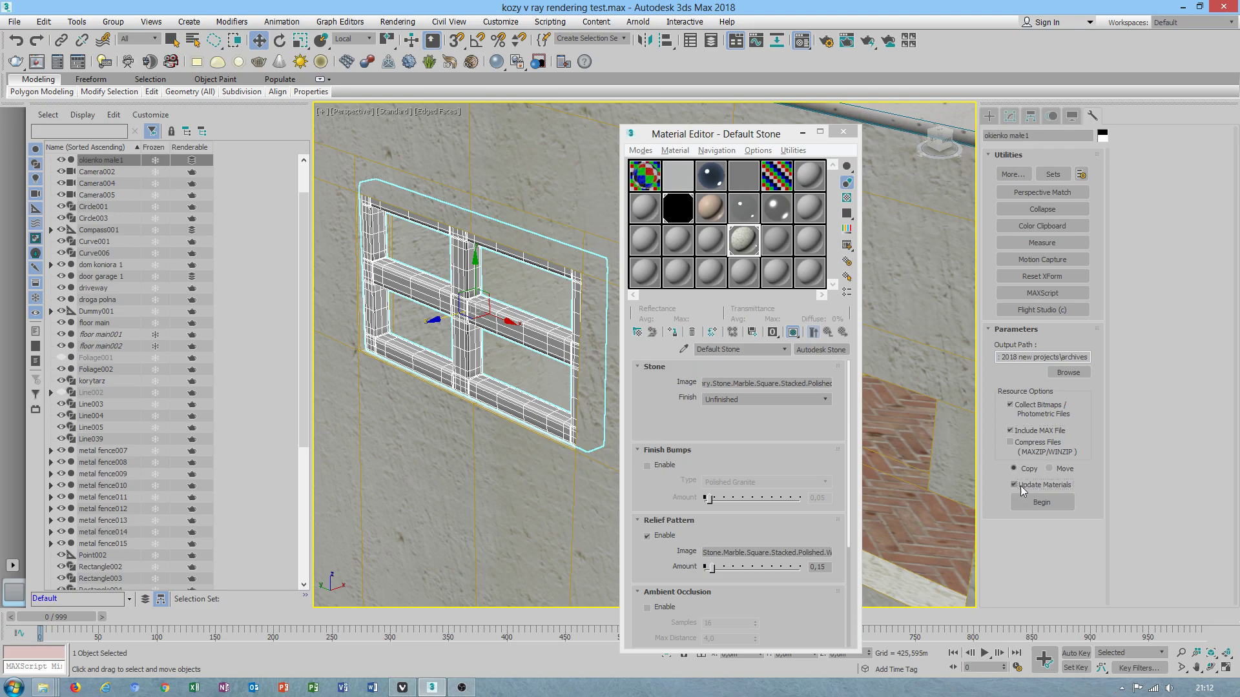
Set the Resource Collector's output path to D:\3ds max 2018 new projects and start collecting the files
left_click(1074, 373)
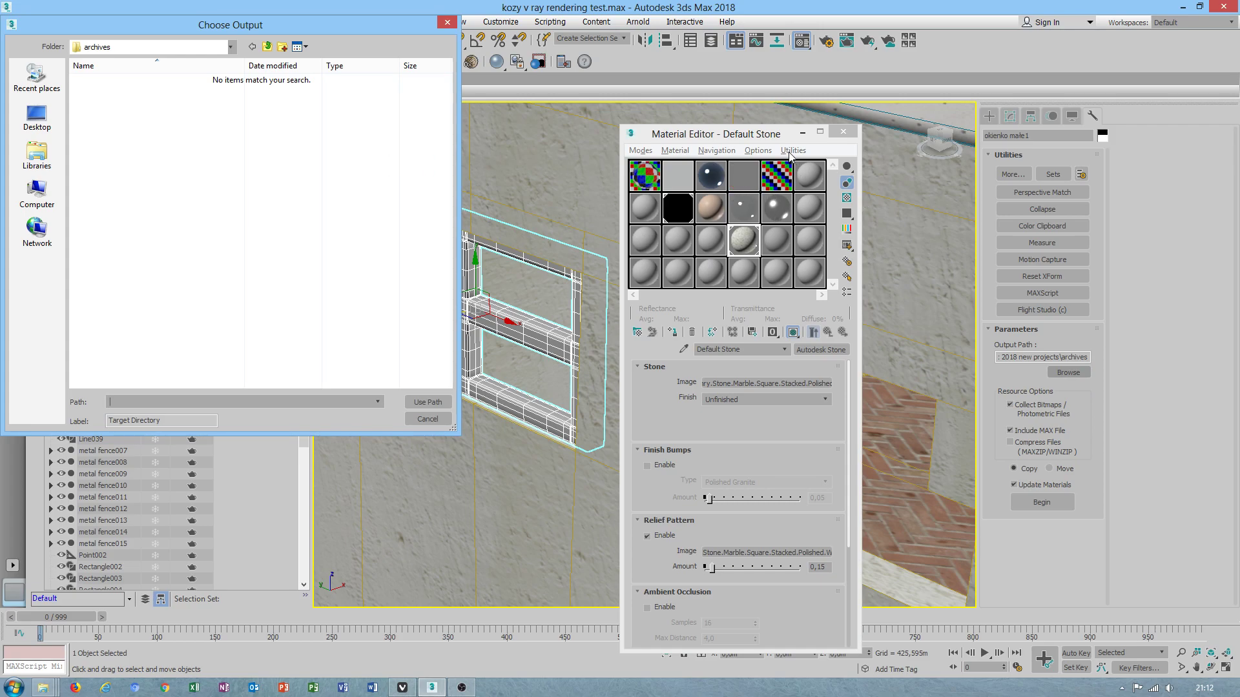
left_click(37, 194)
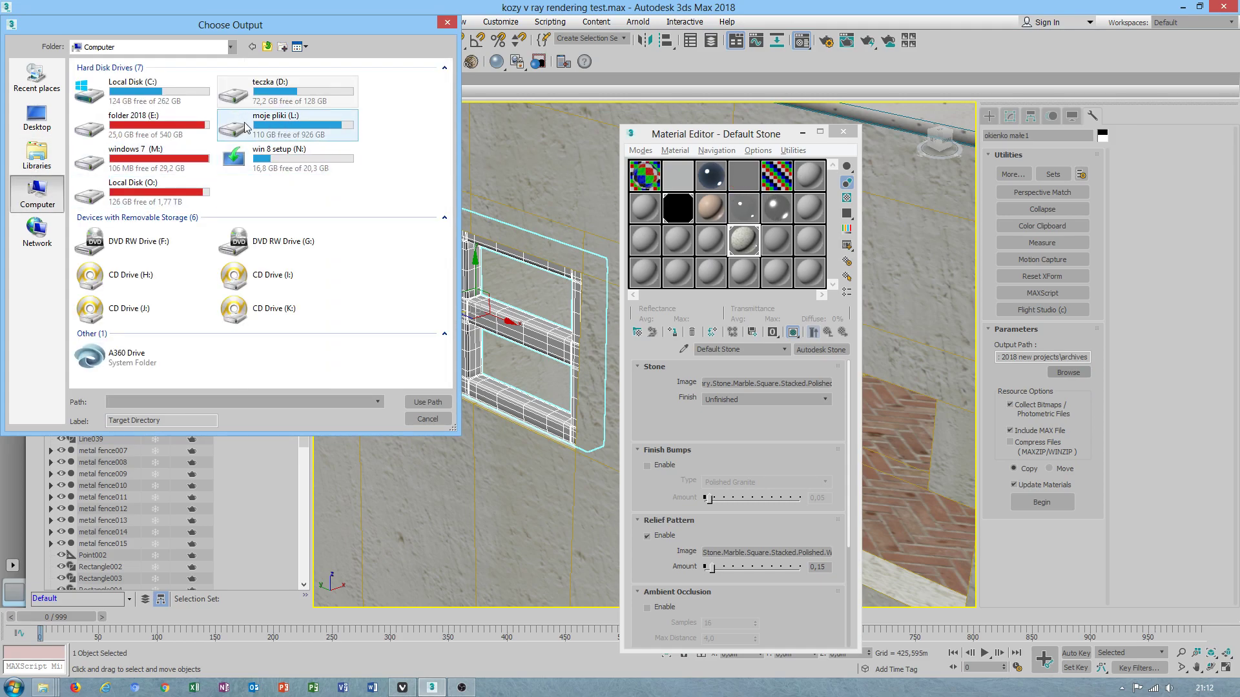
double_click(152, 123)
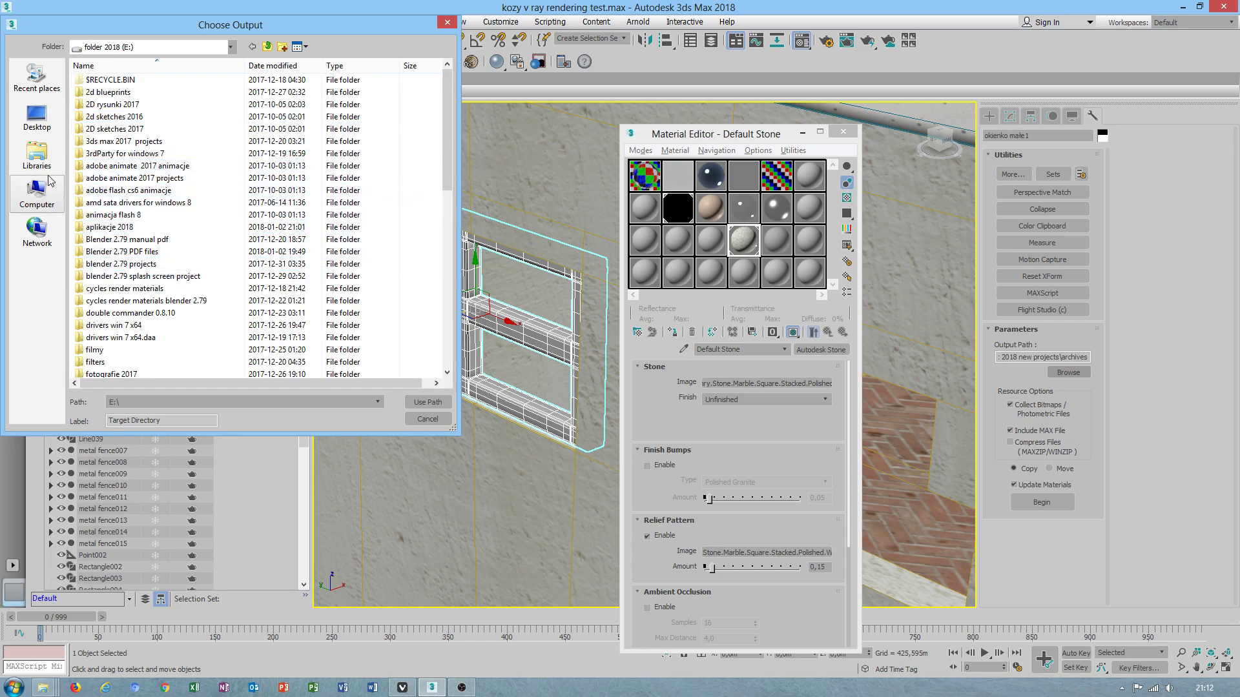
left_click(267, 47)
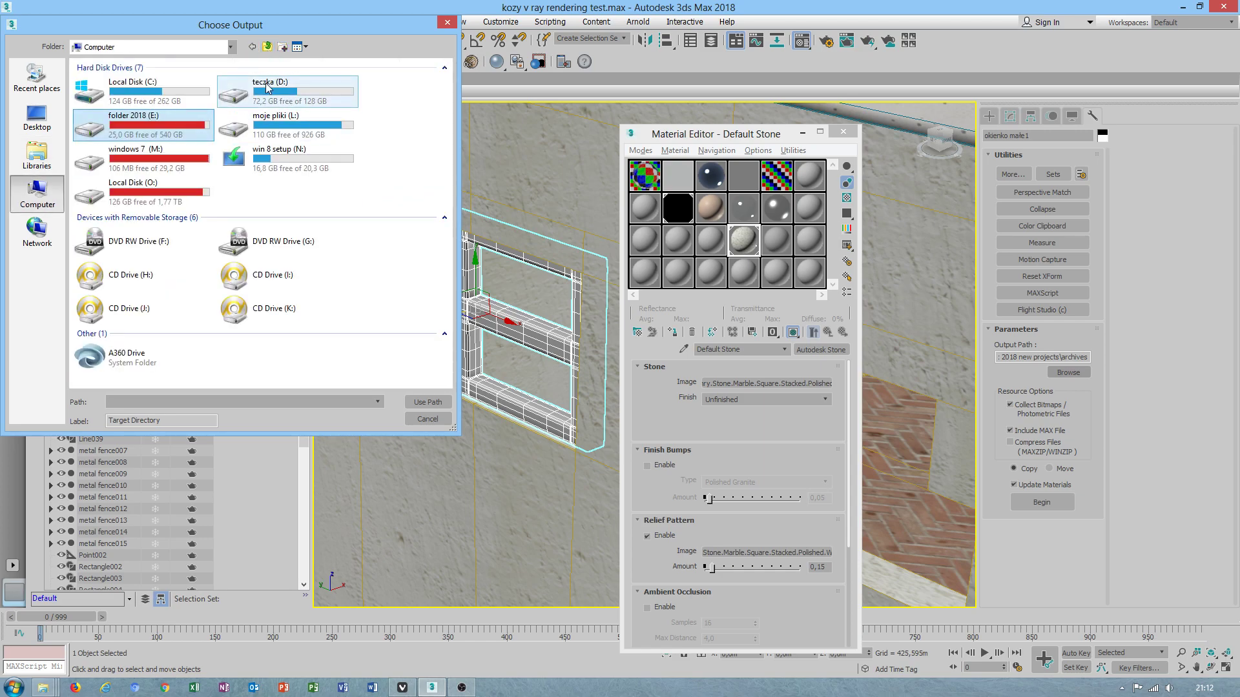
double_click(266, 87)
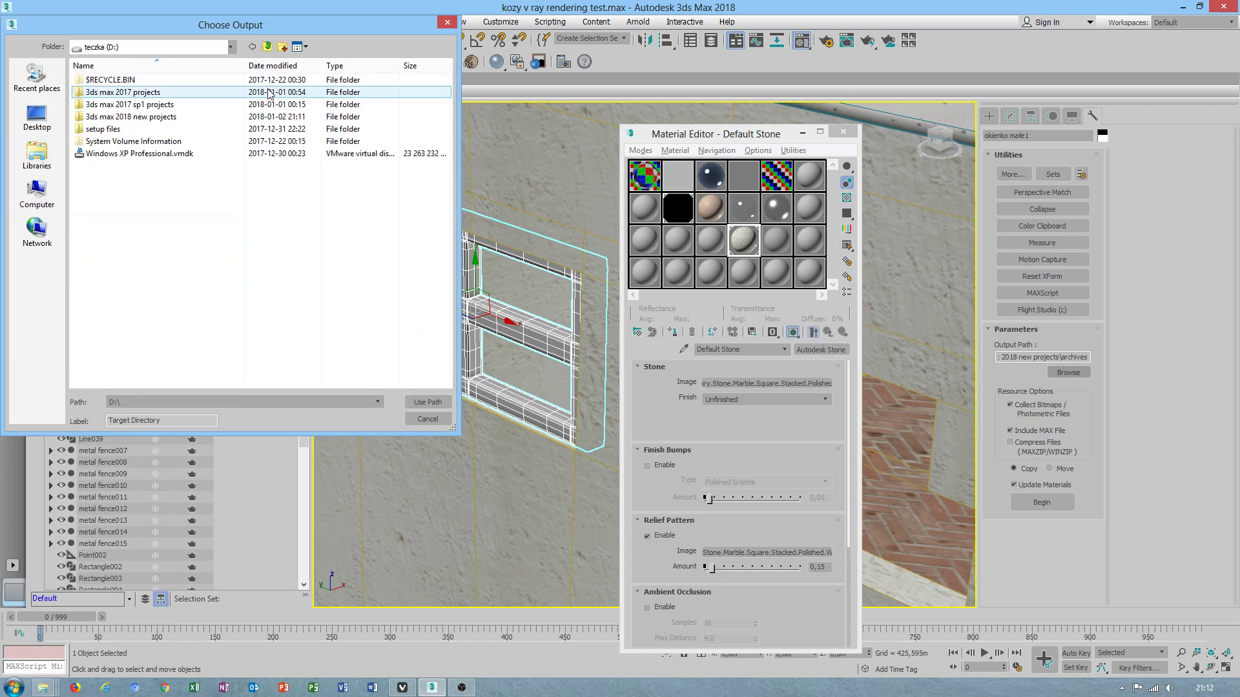
double_click(147, 120)
left_click_drag(448, 123, 442, 335)
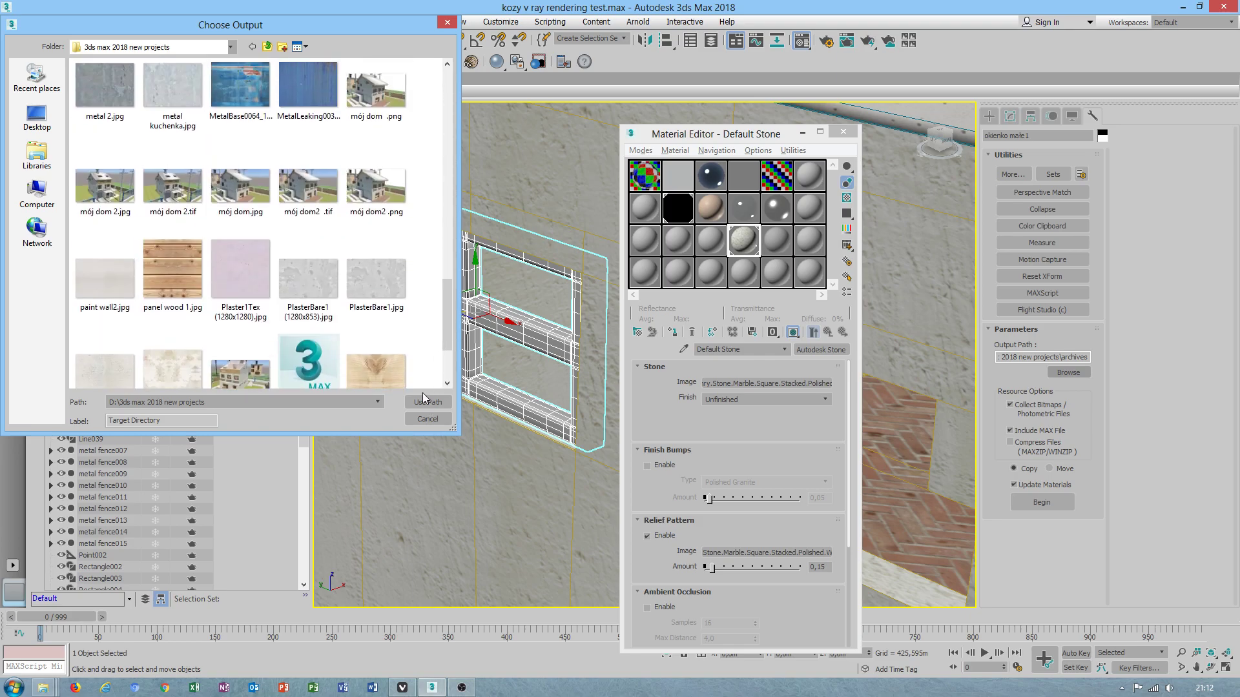
left_click(423, 399)
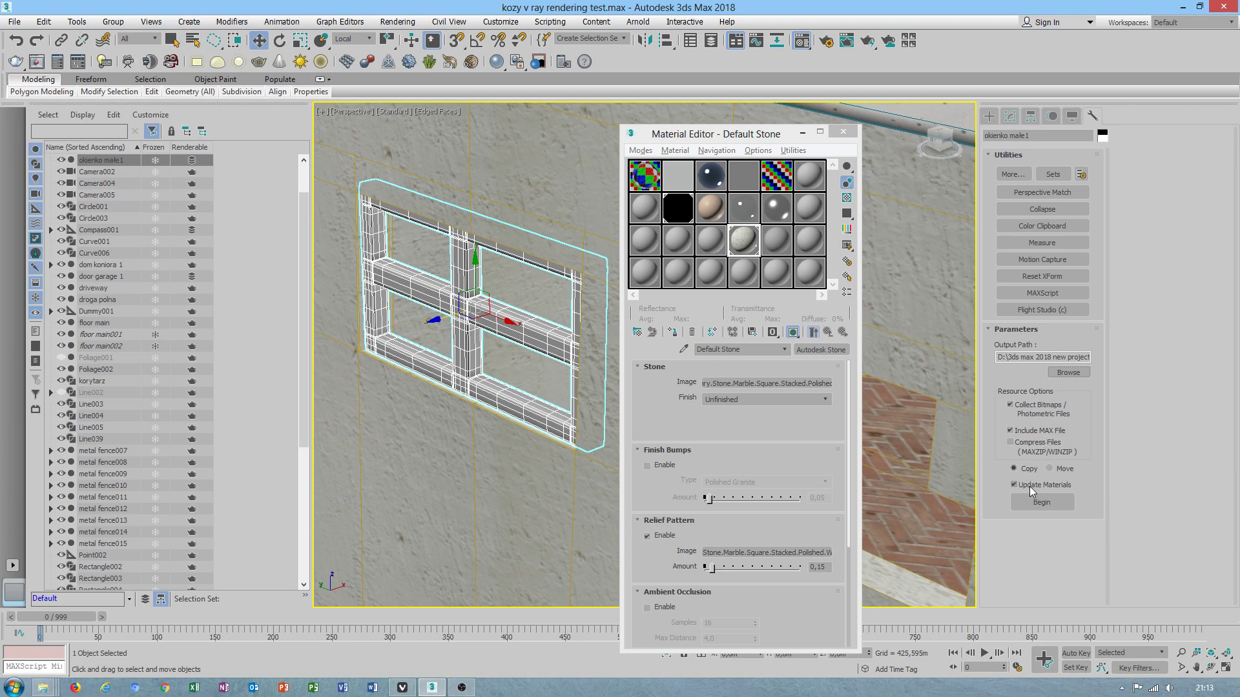
left_click(1039, 503)
Put the Material Editor aside and examine the whole house scene and the selected small window
left_click(802, 133)
scroll(650, 353, "down", 8)
scroll(570, 412, "down", 2)
middle_click_drag(570, 412, 565, 416)
key("z")
scroll(811, 380, "down", 12)
middle_click_drag(801, 372, 738, 368, "alt")
scroll(738, 367, "up", 8)
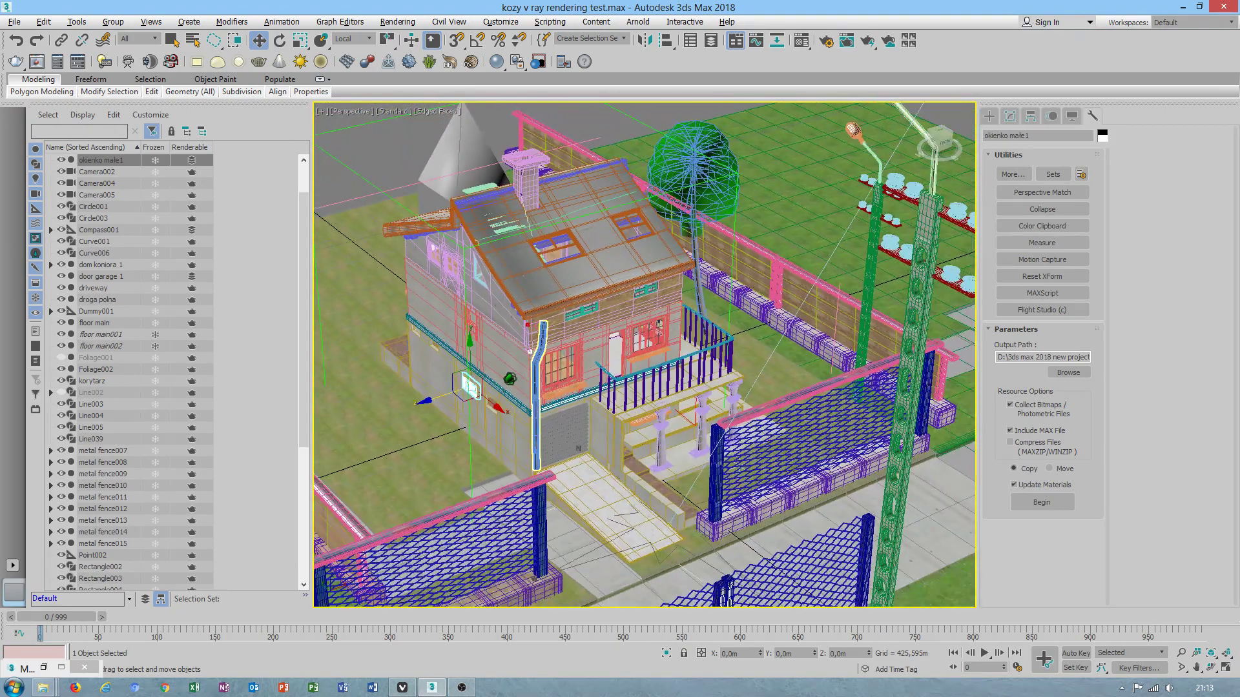
key("z")
middle_click_drag(602, 372, 748, 108, "alt")
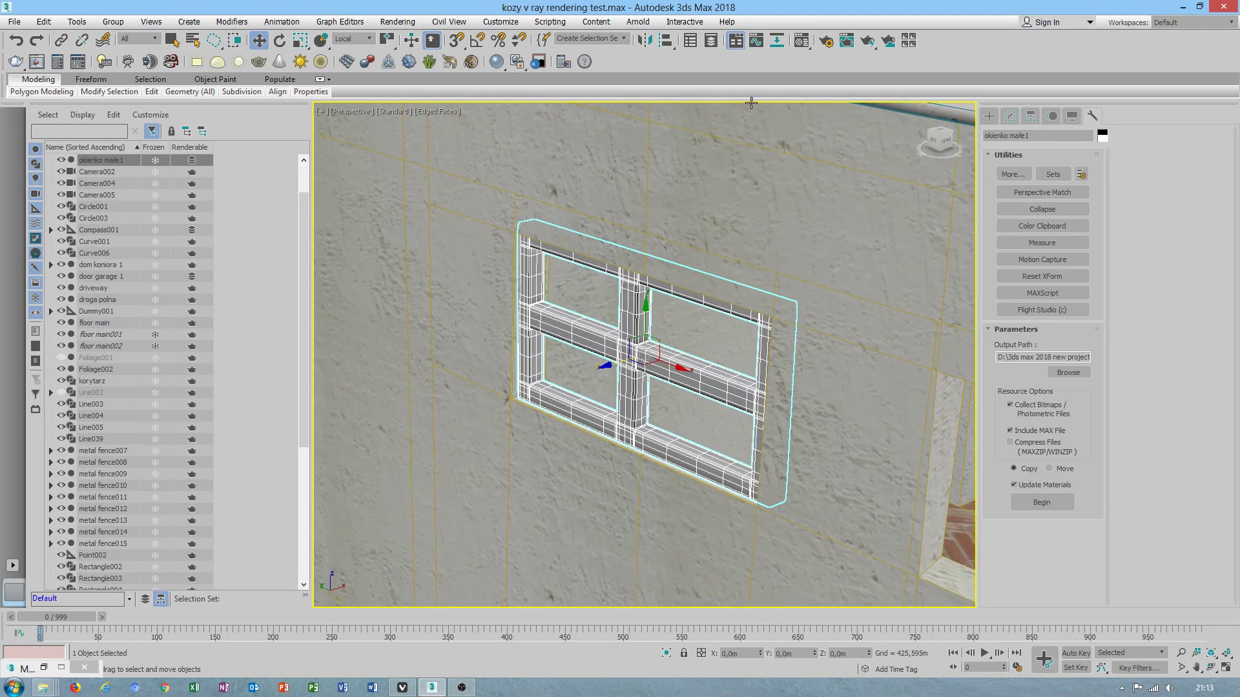
Reopen the Material Editor and reset all of its sample slots
left_click(801, 42)
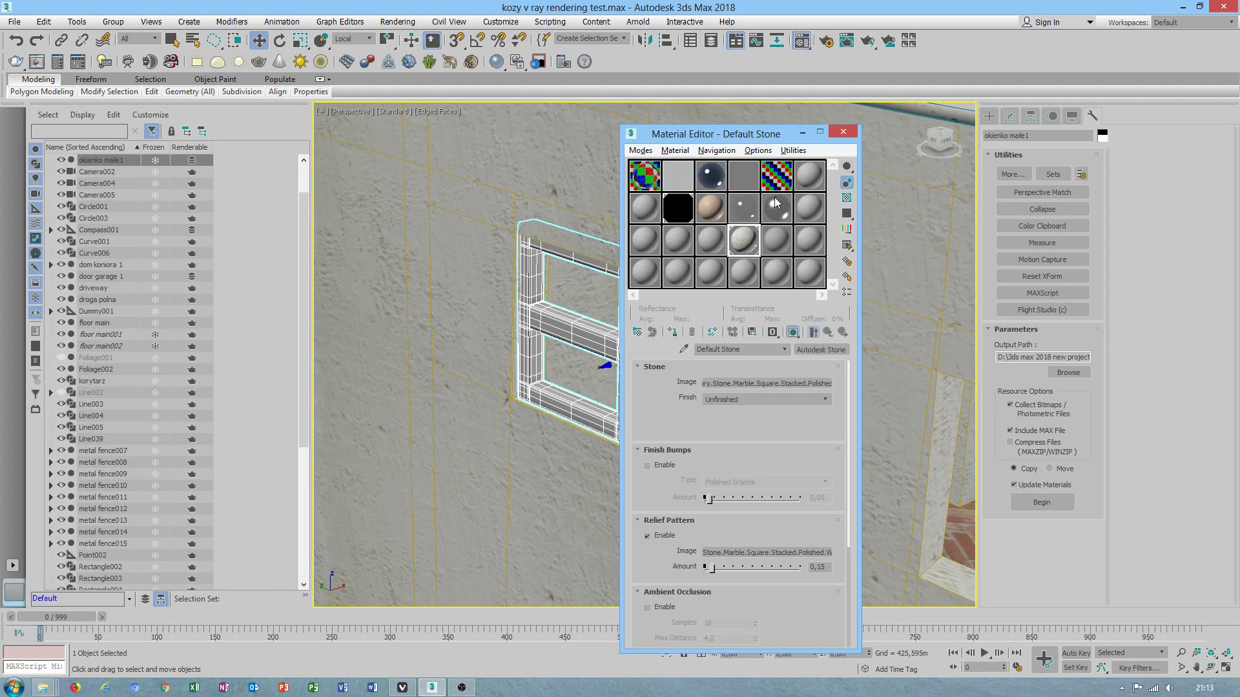
left_click(794, 150)
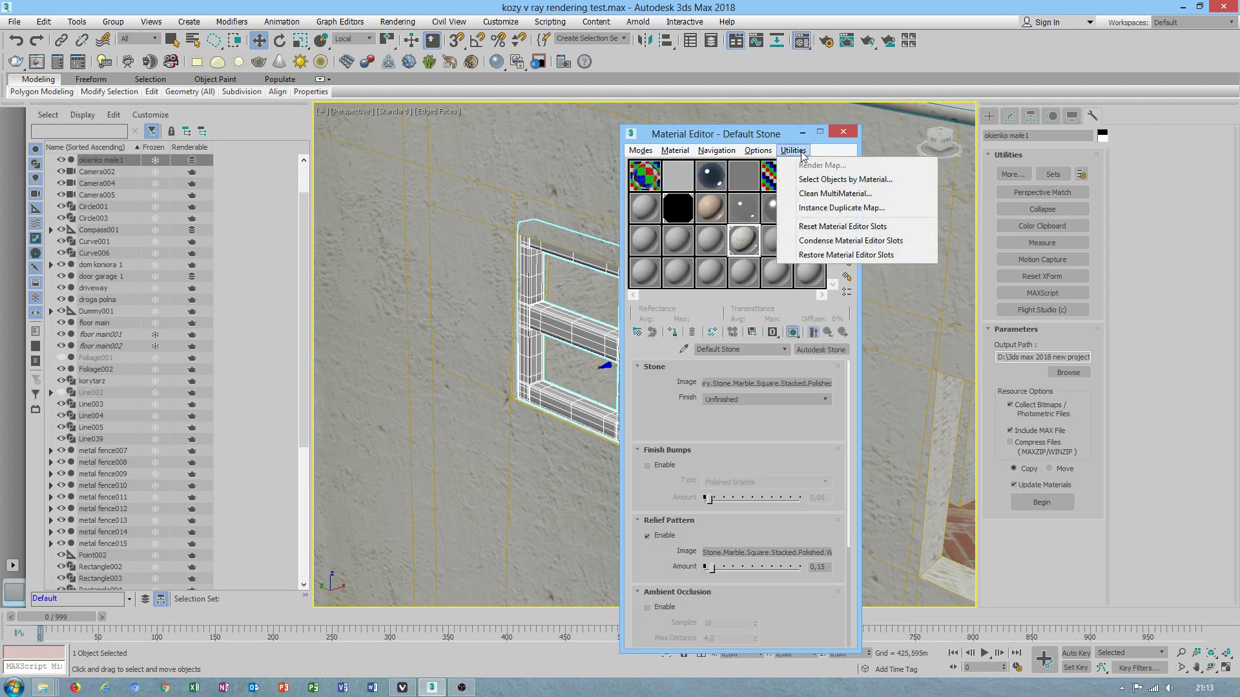
left_click(843, 226)
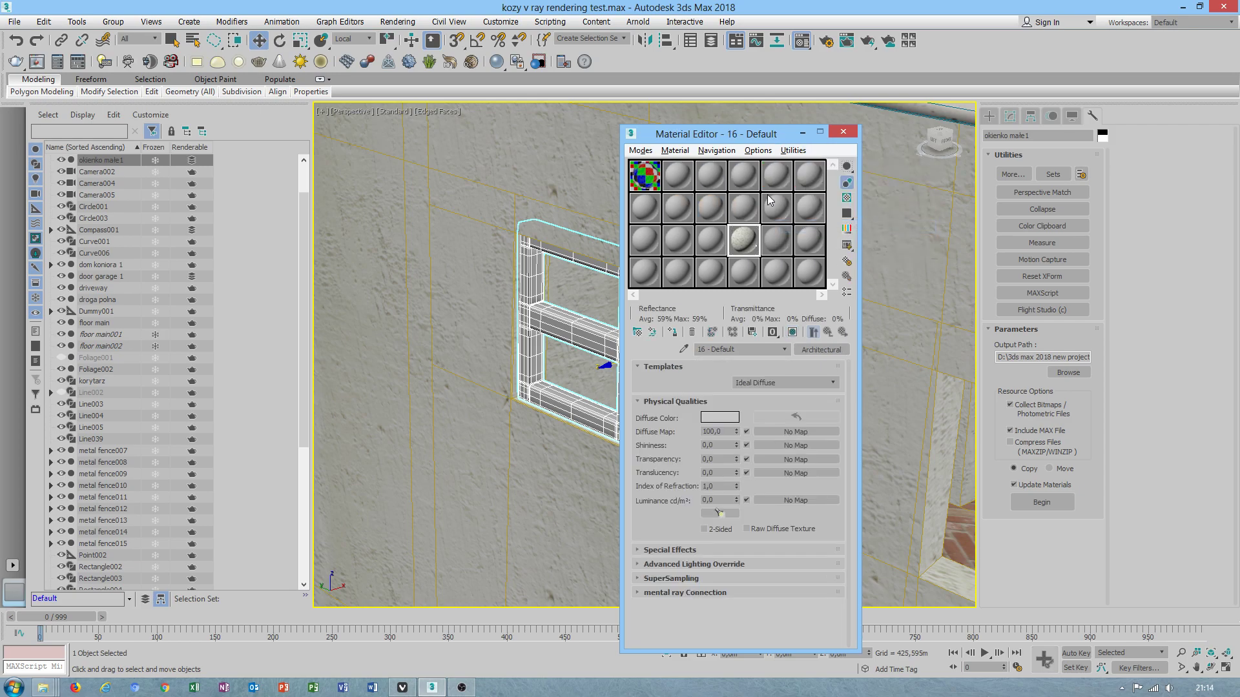
Look through the Scene Materials list in the Material/Map Browser
left_click(640, 151)
mouse_move(675, 155)
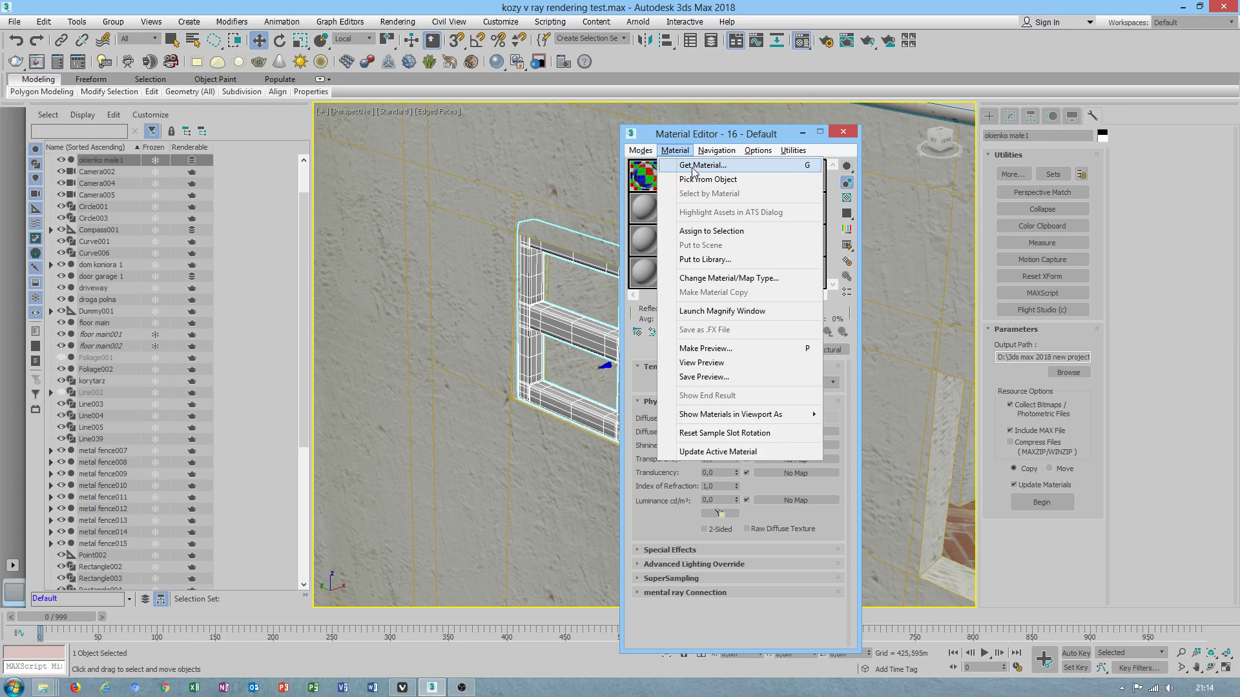
left_click(692, 167)
left_click_drag(1031, 358, 1037, 358)
left_click_drag(1034, 230, 1024, 585)
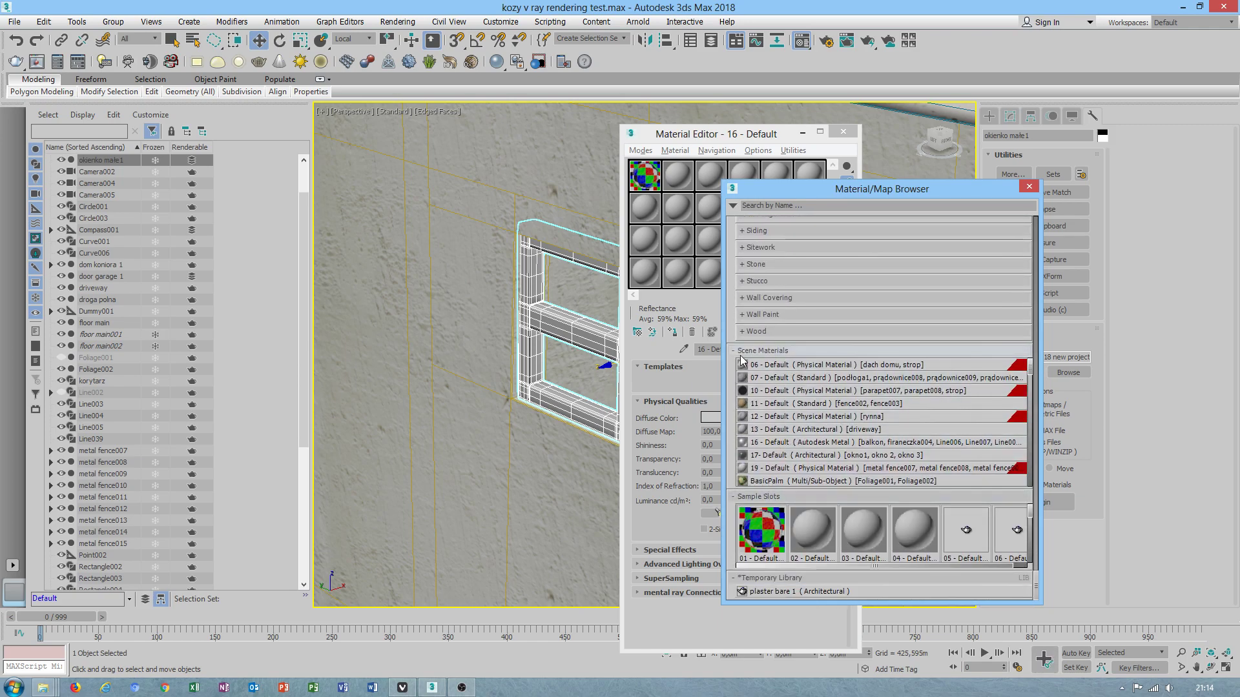
left_click_drag(1030, 369, 1040, 481)
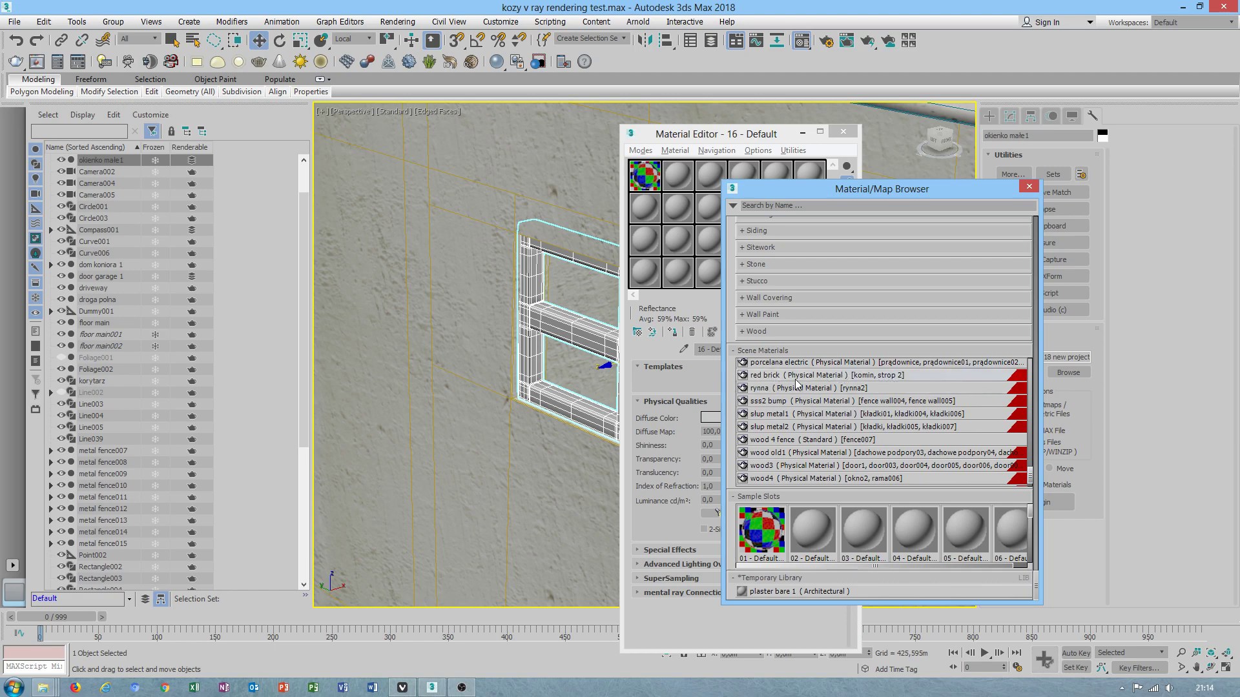
left_click_drag(1036, 458, 1042, 360)
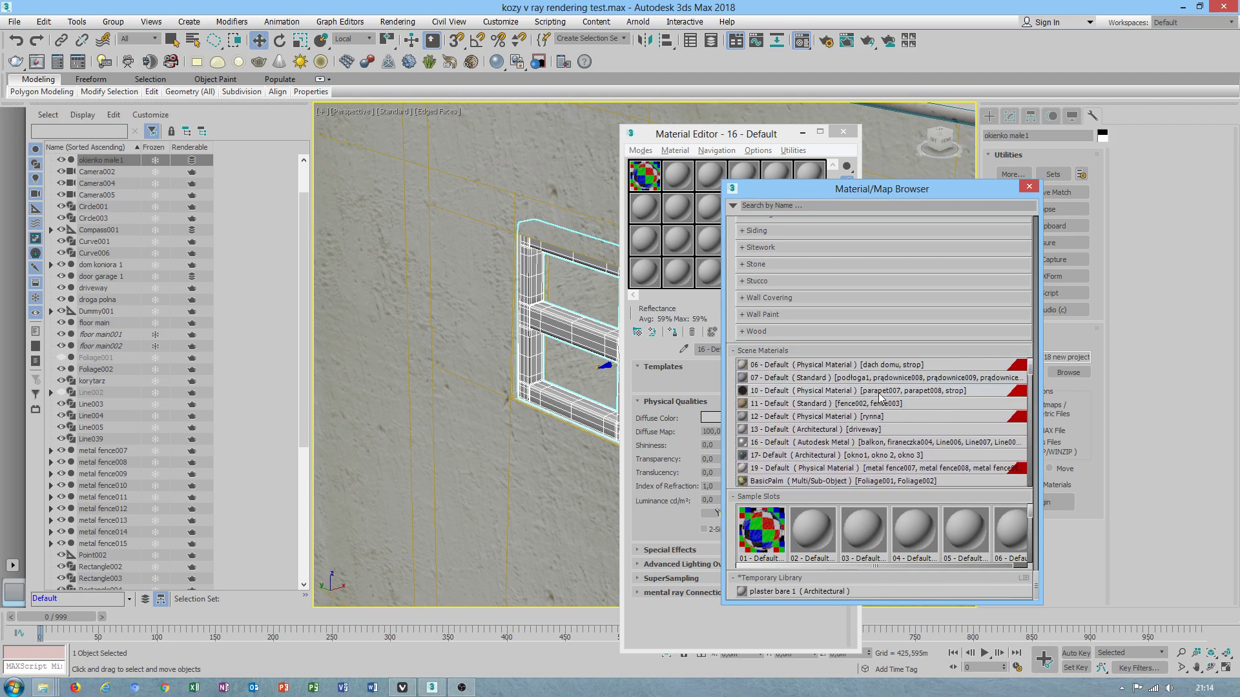
mouse_move(1036, 374)
left_mouse_down()
mouse_move(1028, 448)
mouse_move(1030, 366)
left_mouse_up()
left_click(1029, 186)
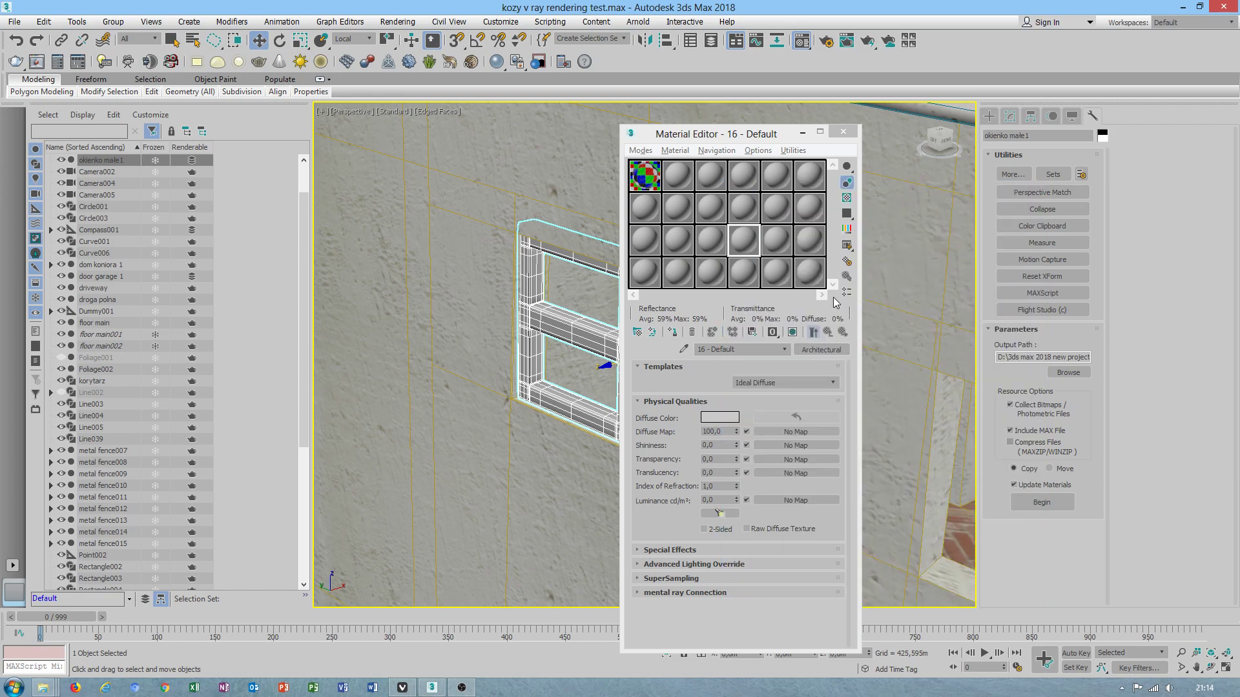
Pick the small window frame's material from the viewport into the second sample slot
left_click(674, 177)
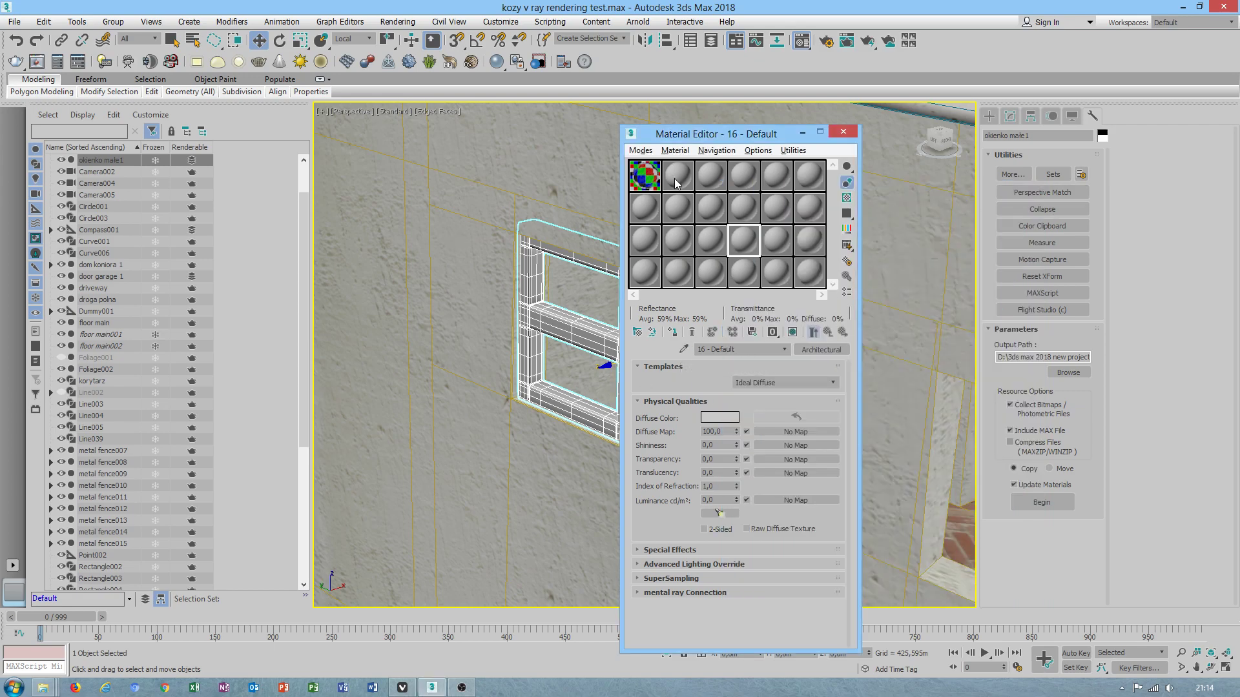
left_click(684, 348)
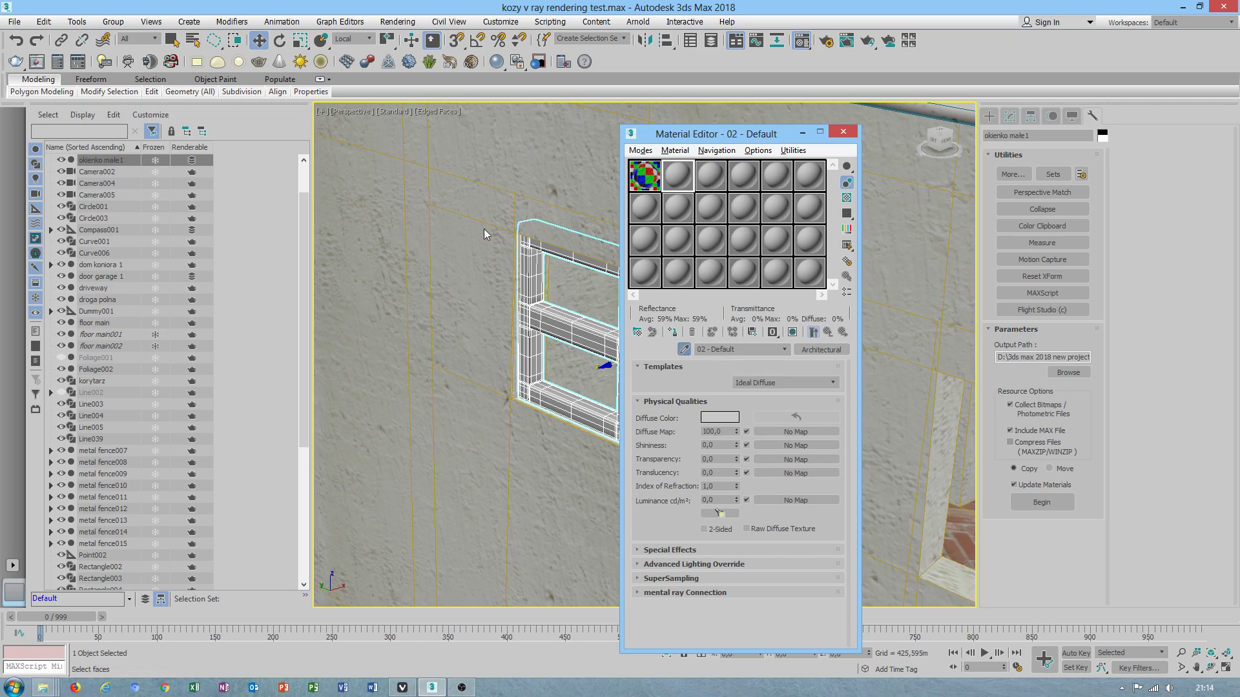
left_click(598, 333)
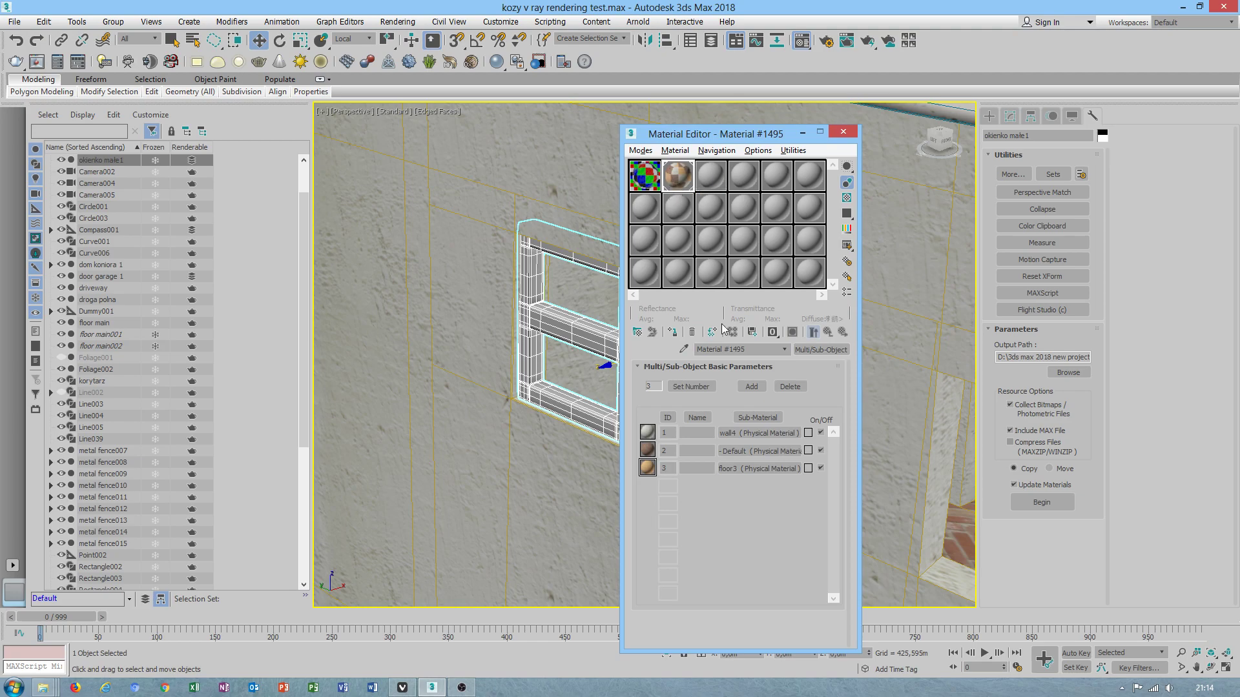
Delete sub-materials 2 and 3 from the picked Multi/Sub-Object material and switch off its remaining wall4 sub-material
left_click(788, 349)
left_click(819, 450)
left_click(820, 468)
left_click(776, 386)
left_click(795, 386)
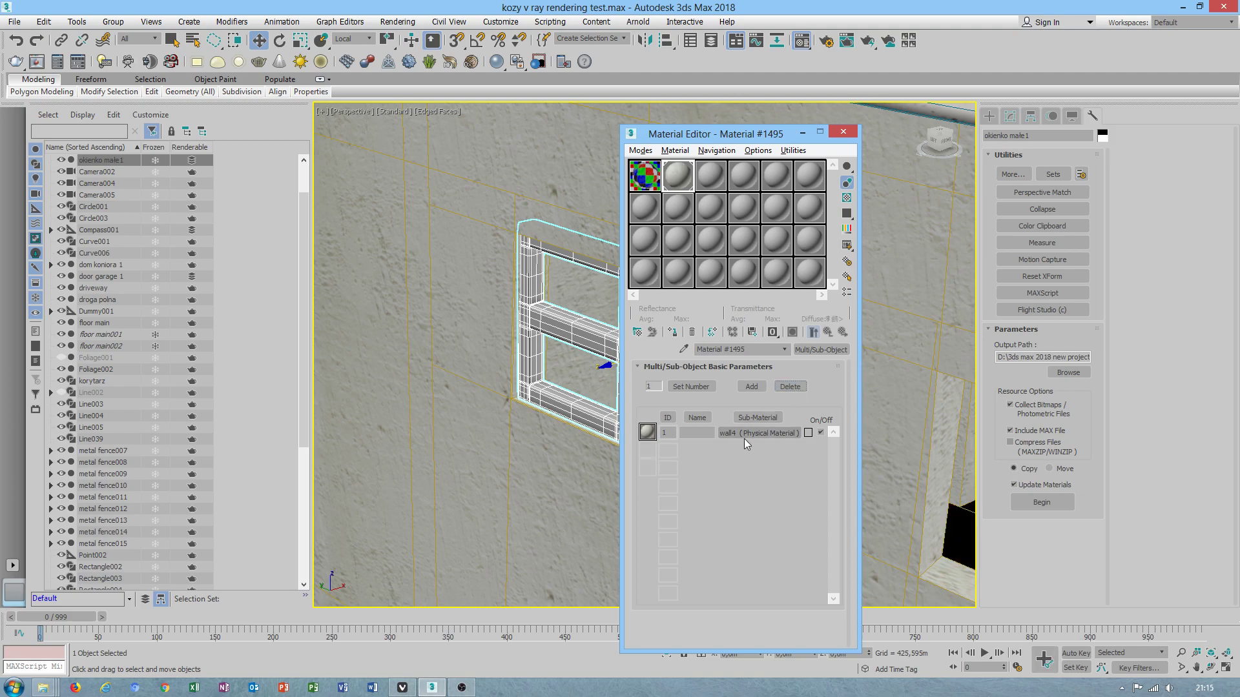
left_click(822, 432)
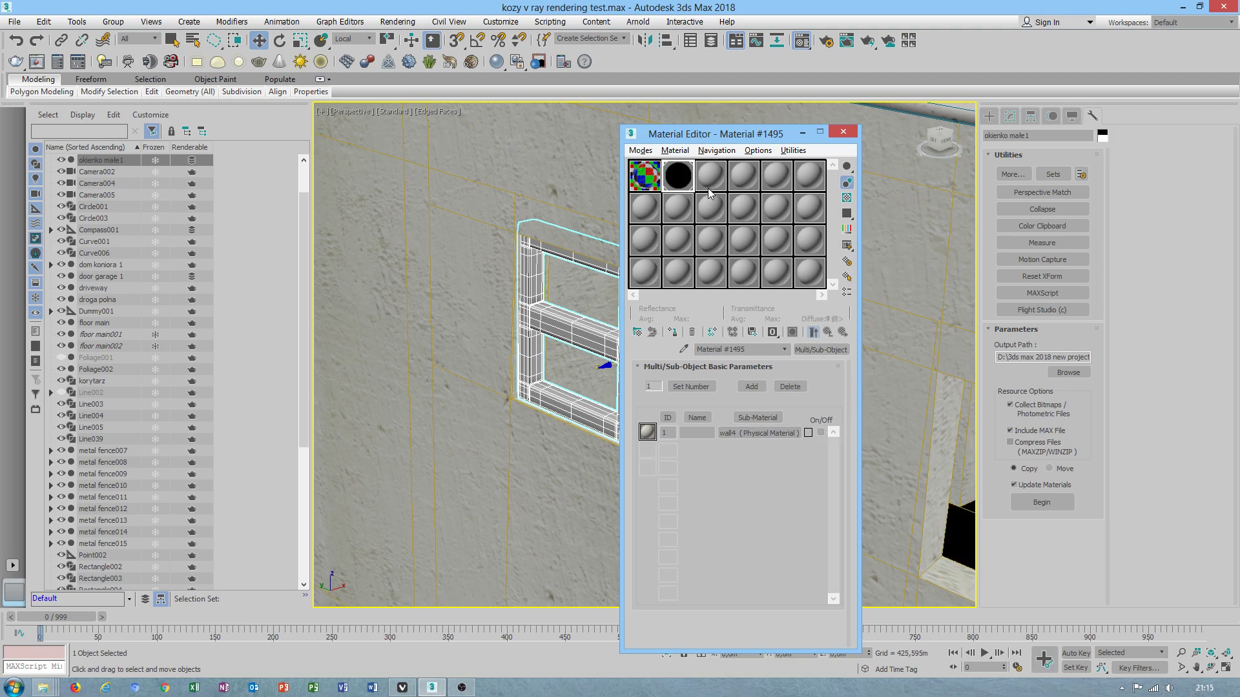
Pick the small window frame's material into the third sample slot and switch its wall4 sub-material on
left_click(713, 186)
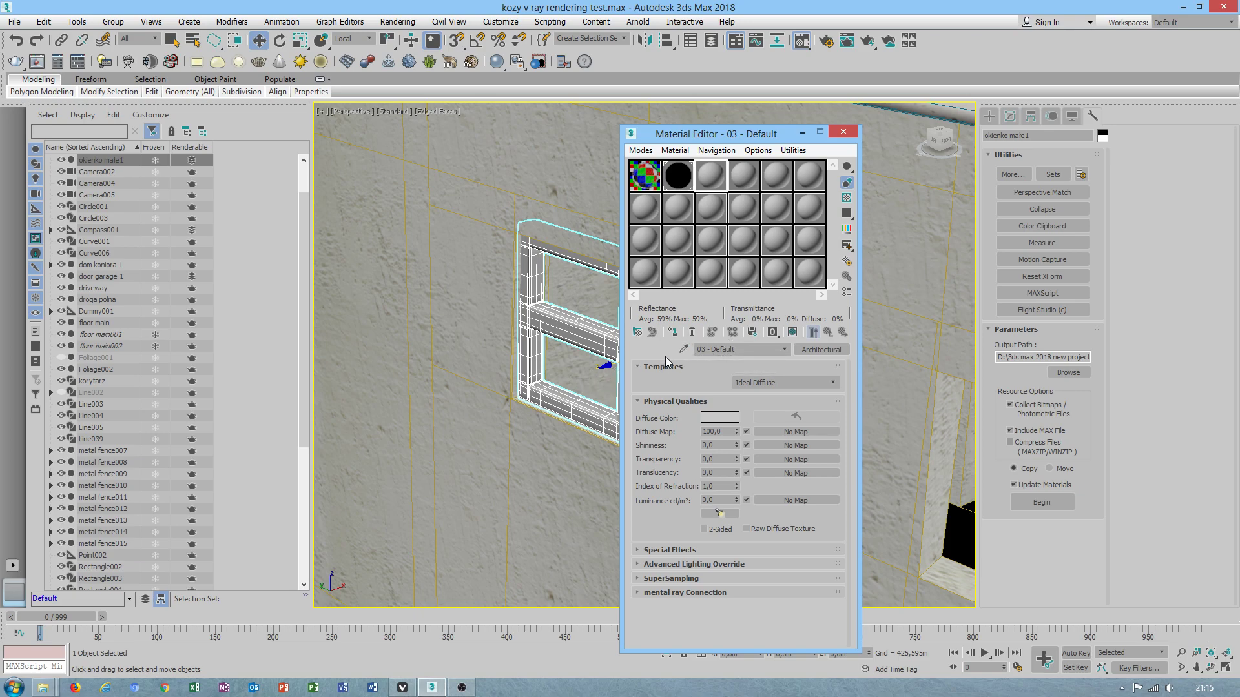
left_click(682, 349)
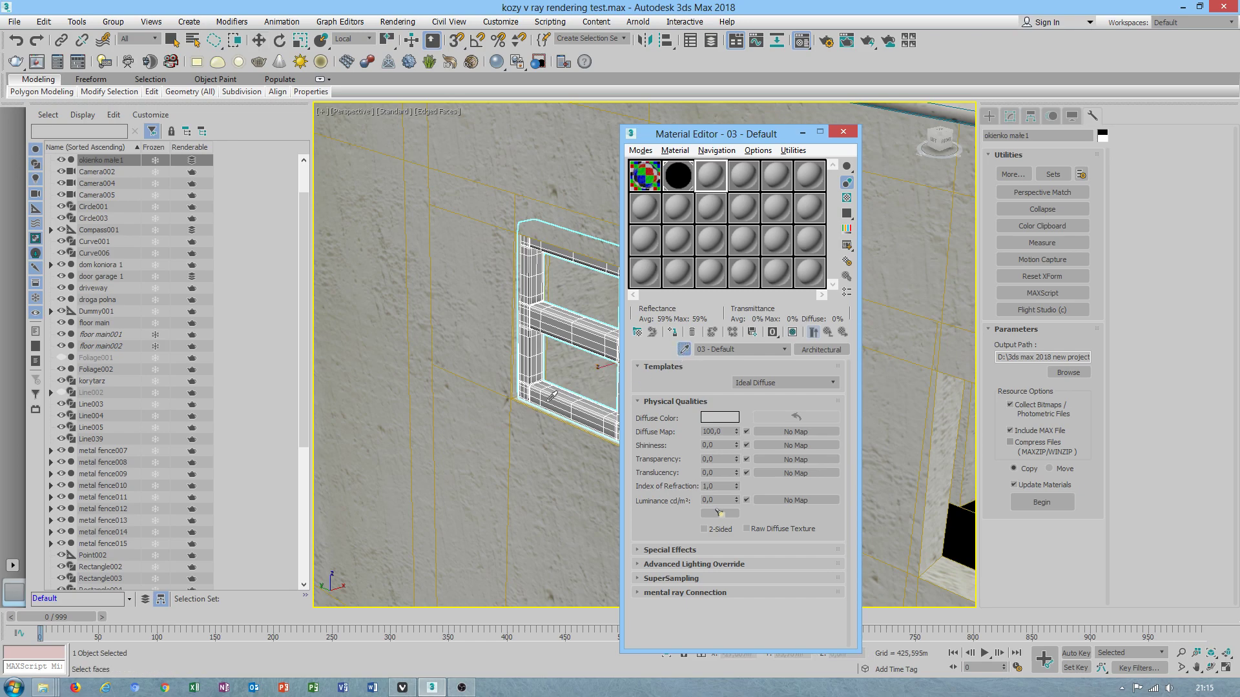
left_click(551, 397)
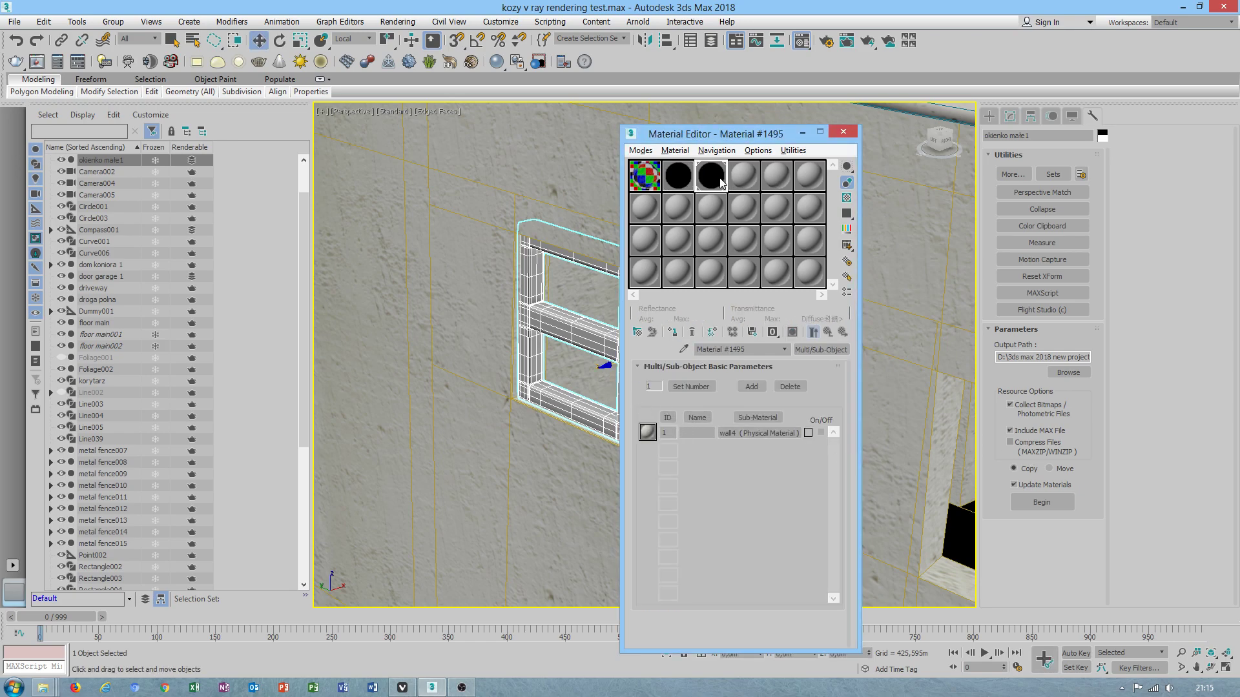
left_click(821, 432)
Examine the remaining sample slots through 24 - Default for their material type and settings
left_click(746, 174)
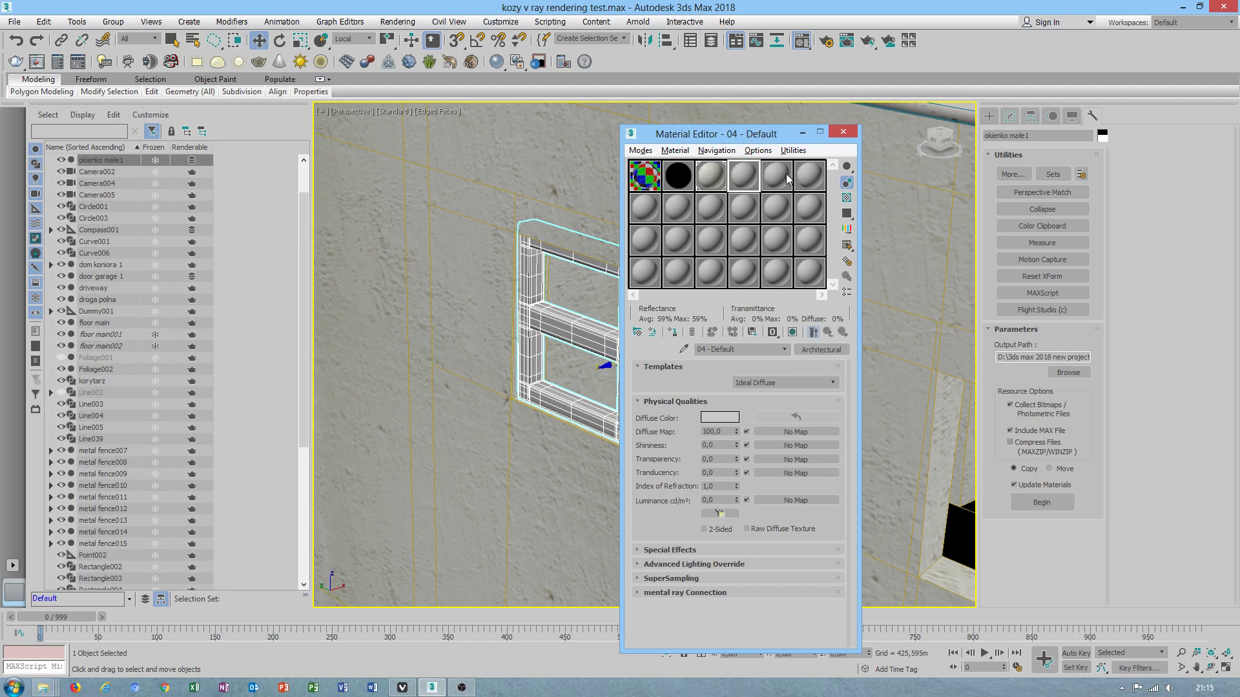
left_click(809, 176)
left_click(716, 210)
left_click(738, 211)
left_click(782, 208)
left_click(815, 213)
left_click(645, 245)
left_click(682, 242)
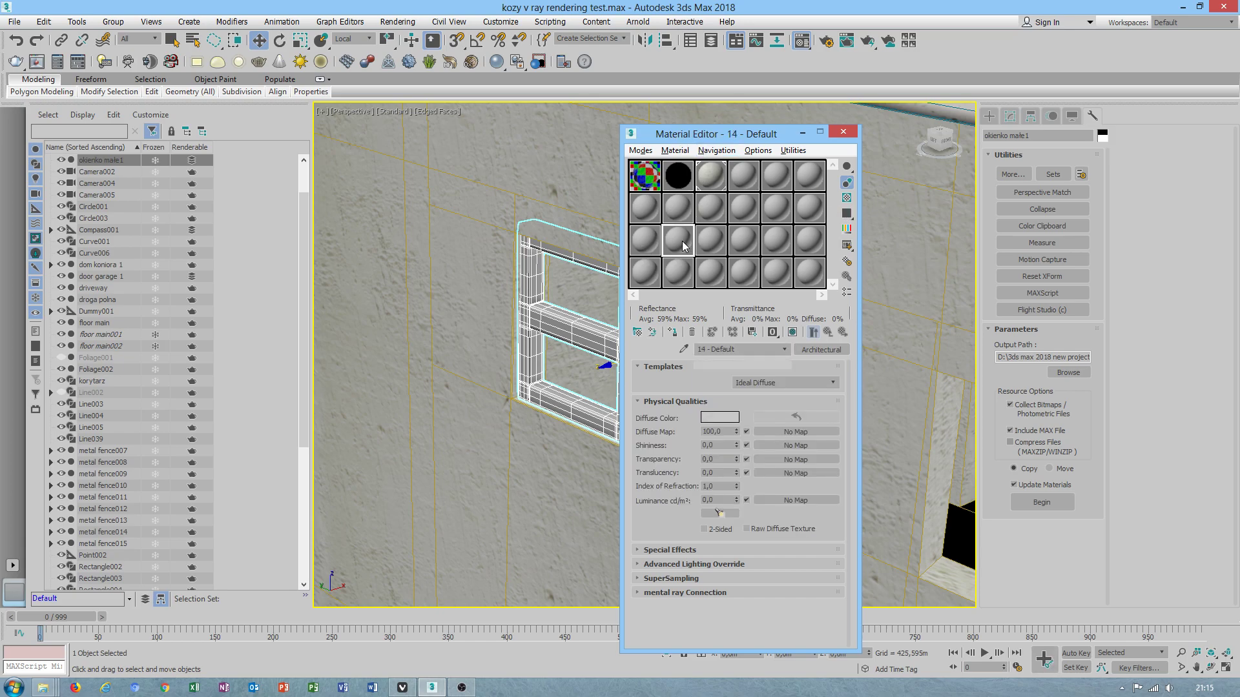
left_click(710, 241)
left_click(742, 240)
left_click(775, 240)
left_click(809, 239)
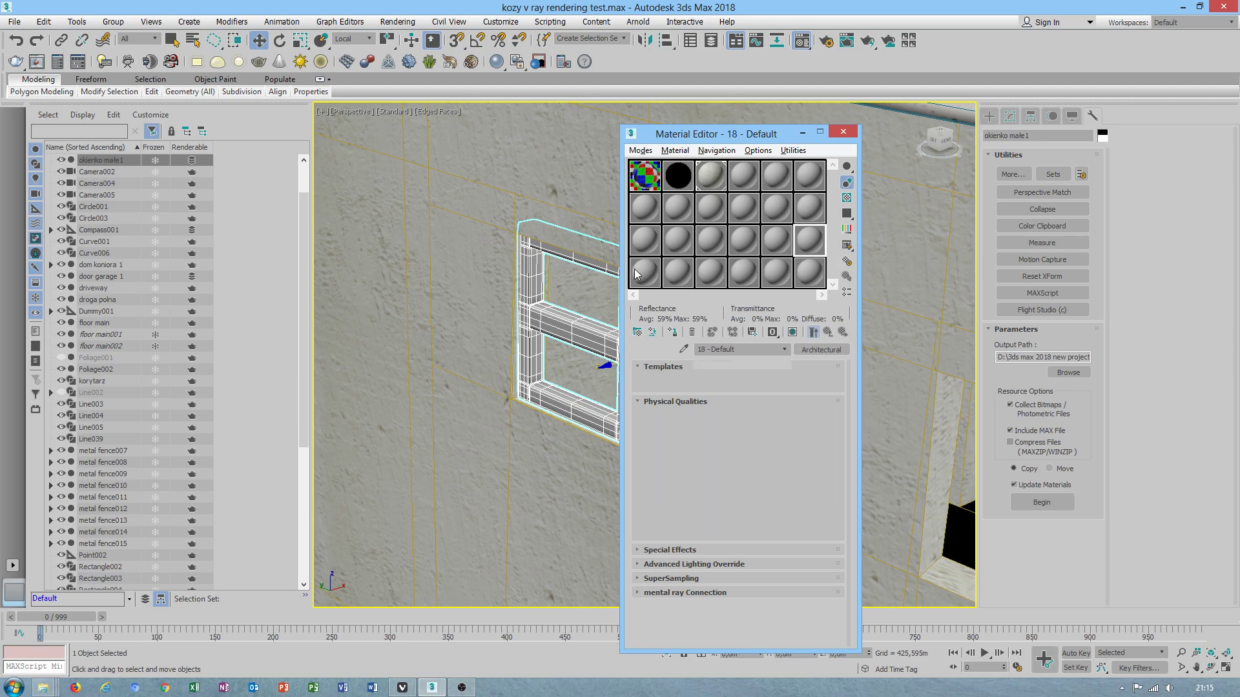
left_click(645, 273)
left_click(678, 271)
left_click(710, 271)
left_click(743, 271)
left_click(776, 271)
left_click(808, 271)
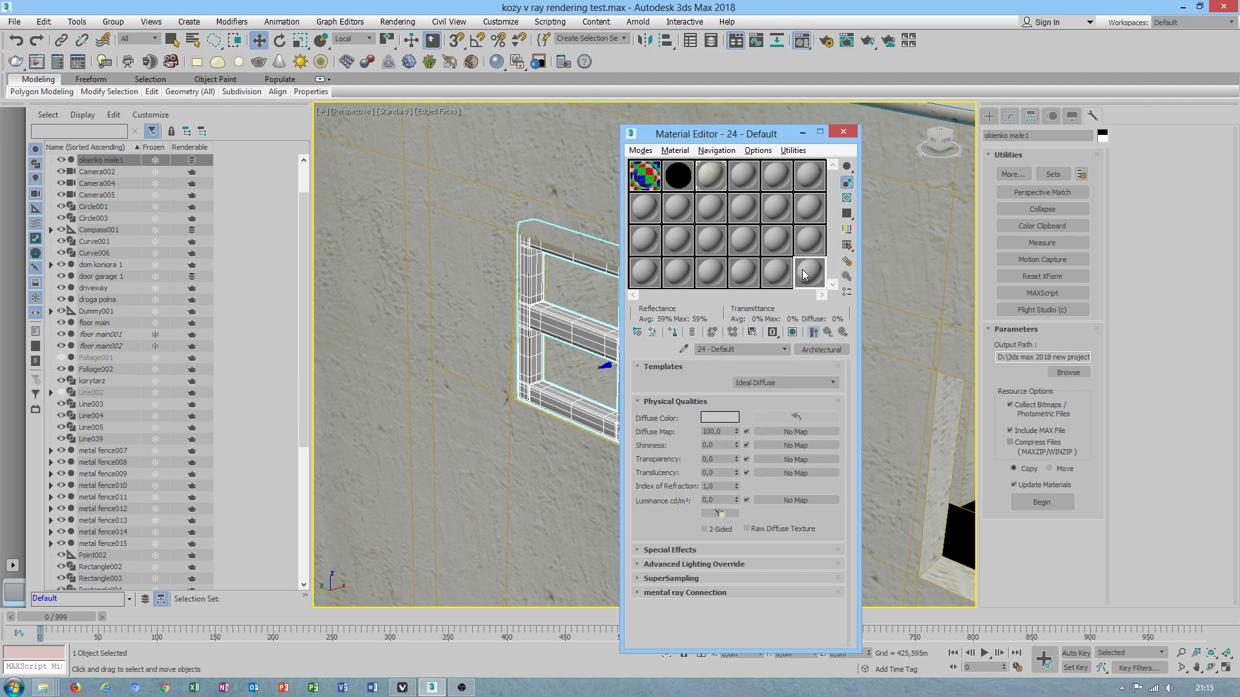
Minimise the Material Editor and save the current scene under its existing file name
left_click(803, 135)
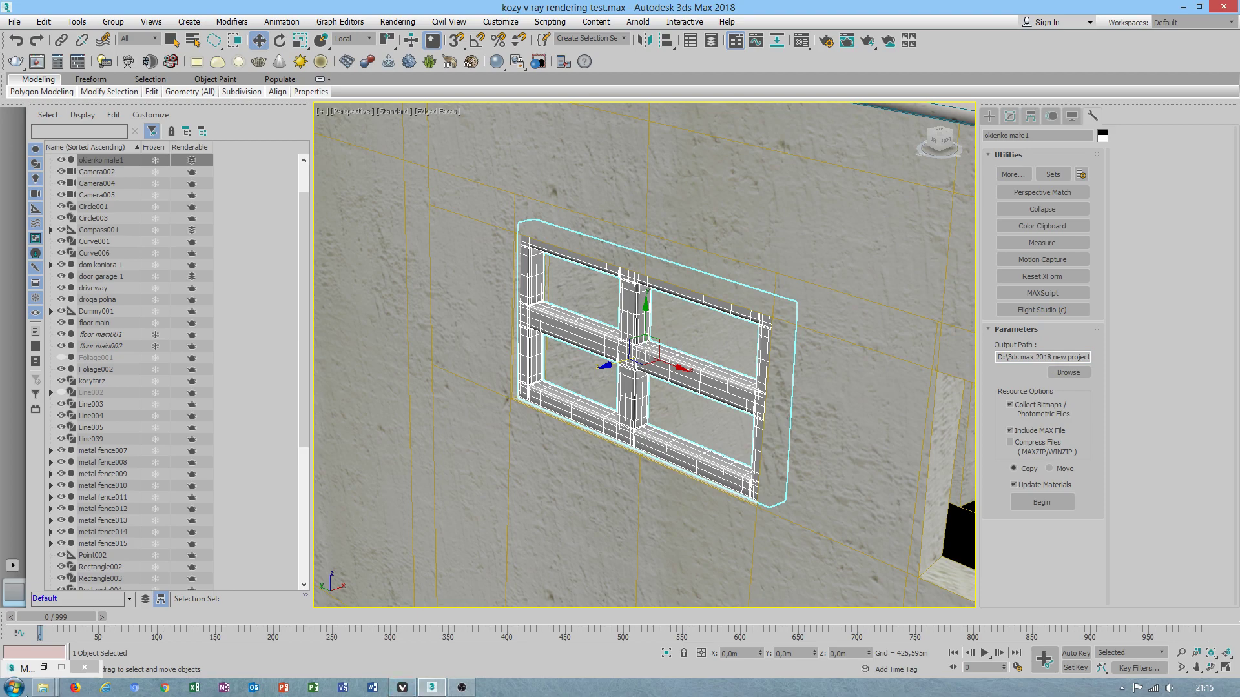
left_click(13, 687)
left_click(314, 22)
left_click(17, 25)
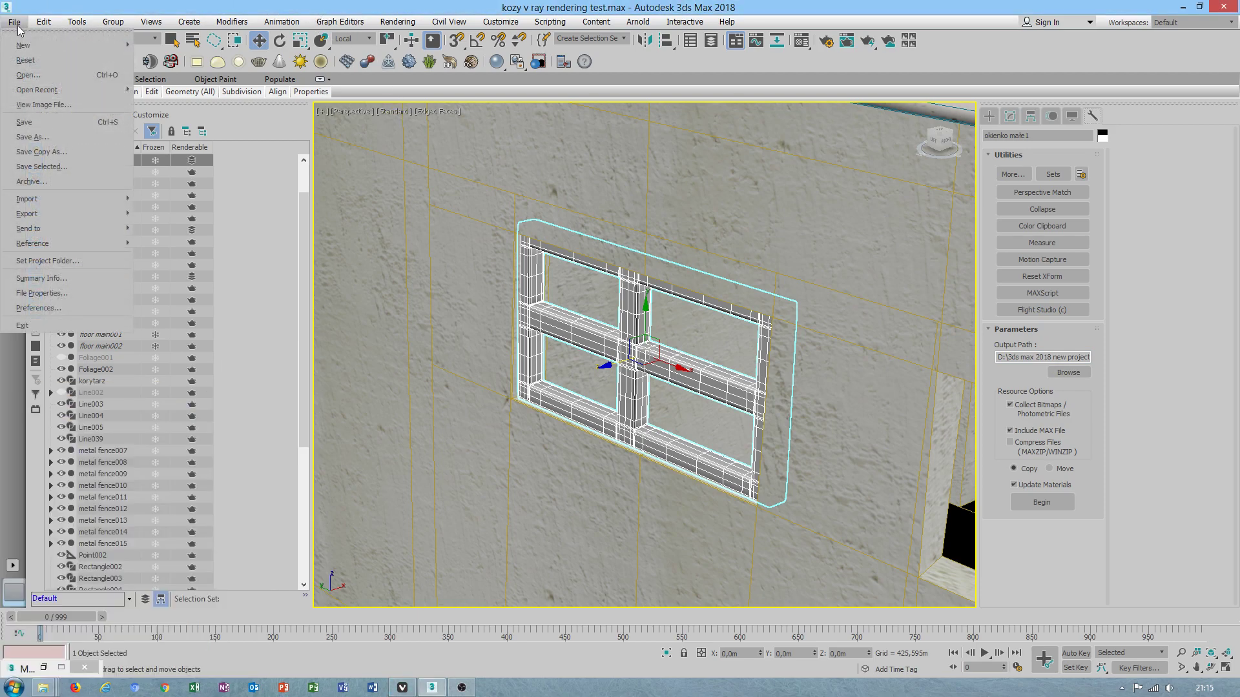
left_click(44, 119)
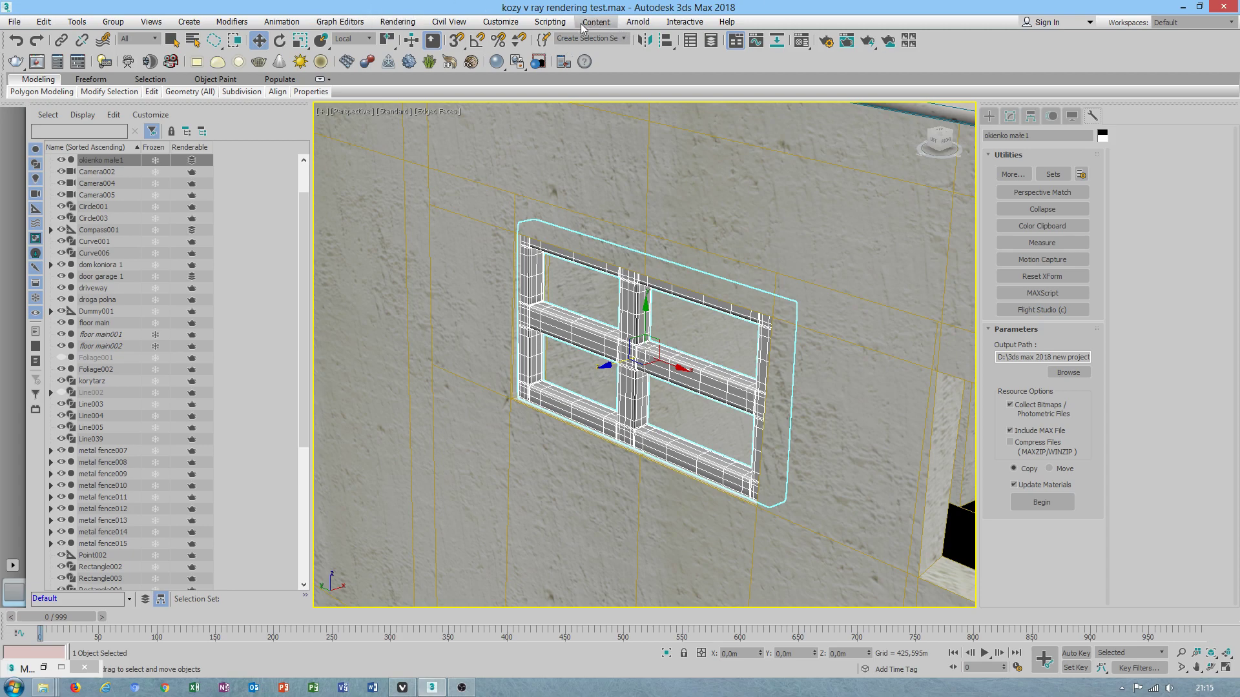
Look through the project folder and external file paths in Configure User Paths and close the dialog
left_click(510, 21)
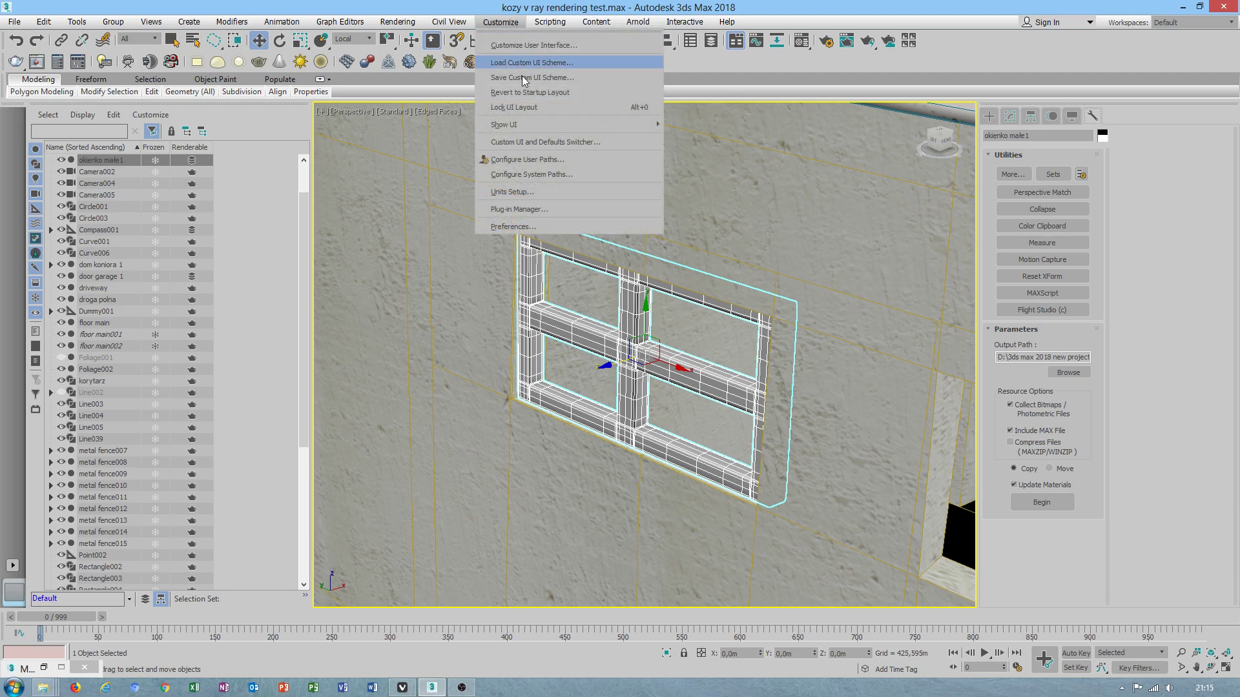
left_click(534, 160)
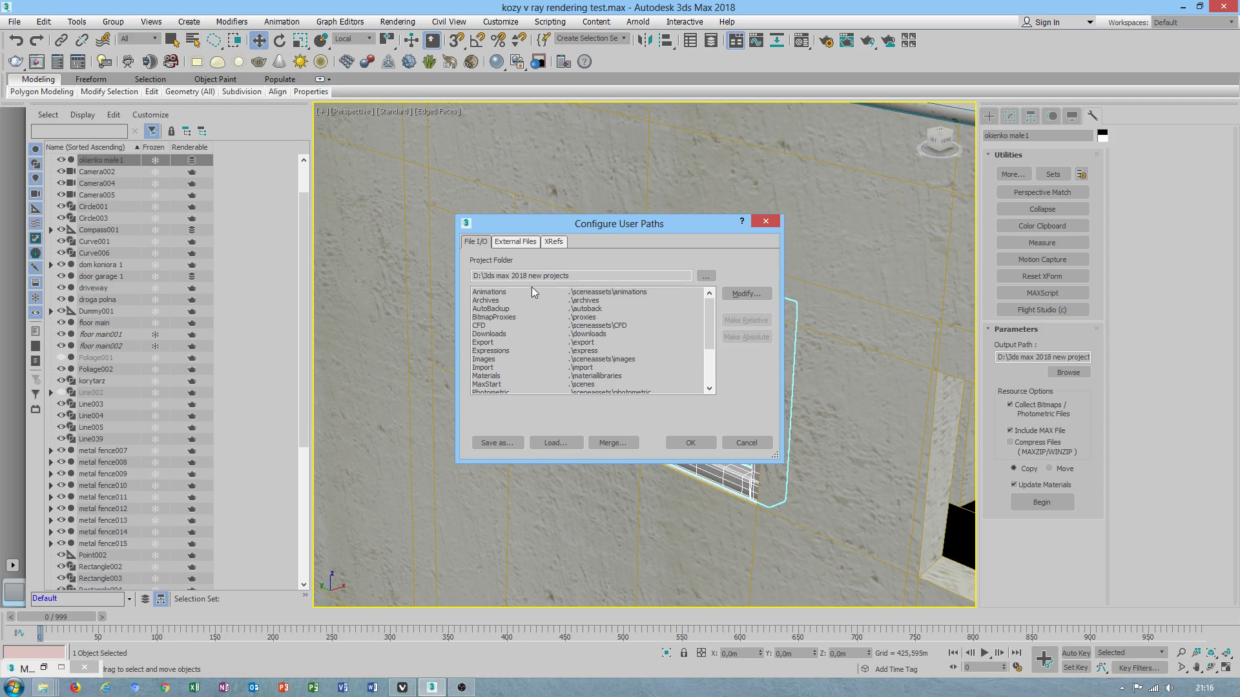
left_click(510, 242)
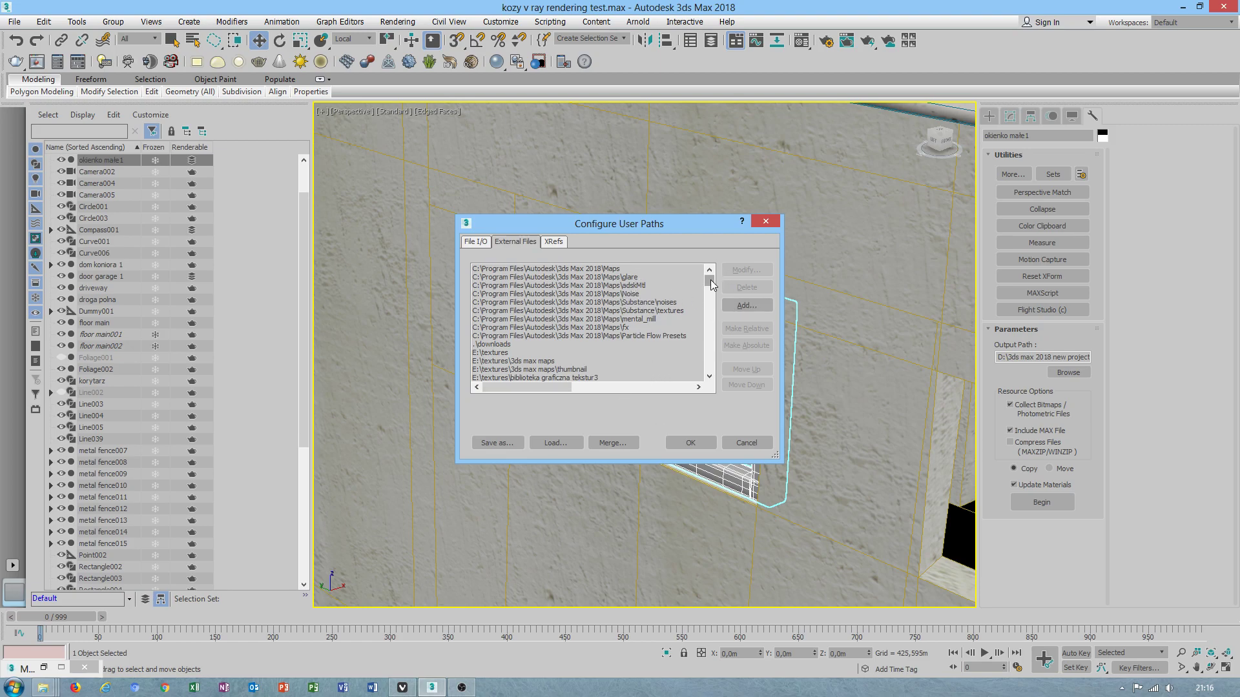
left_click_drag(712, 284, 715, 302)
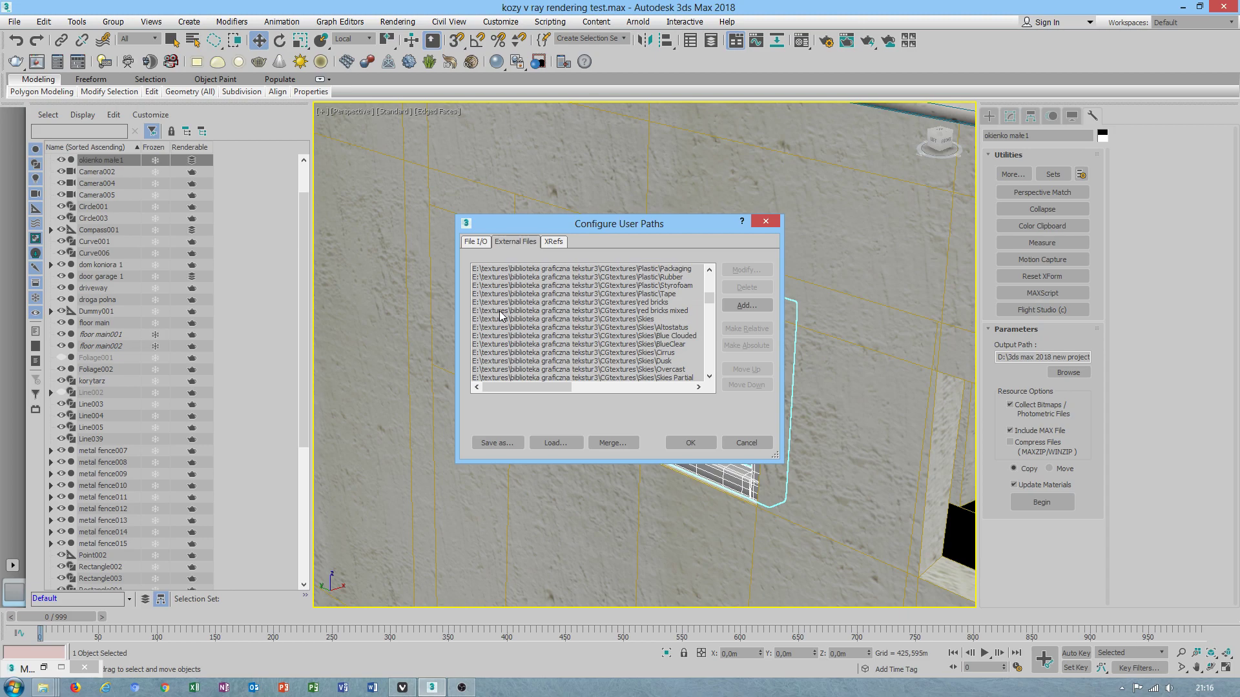
left_click_drag(707, 301, 719, 253)
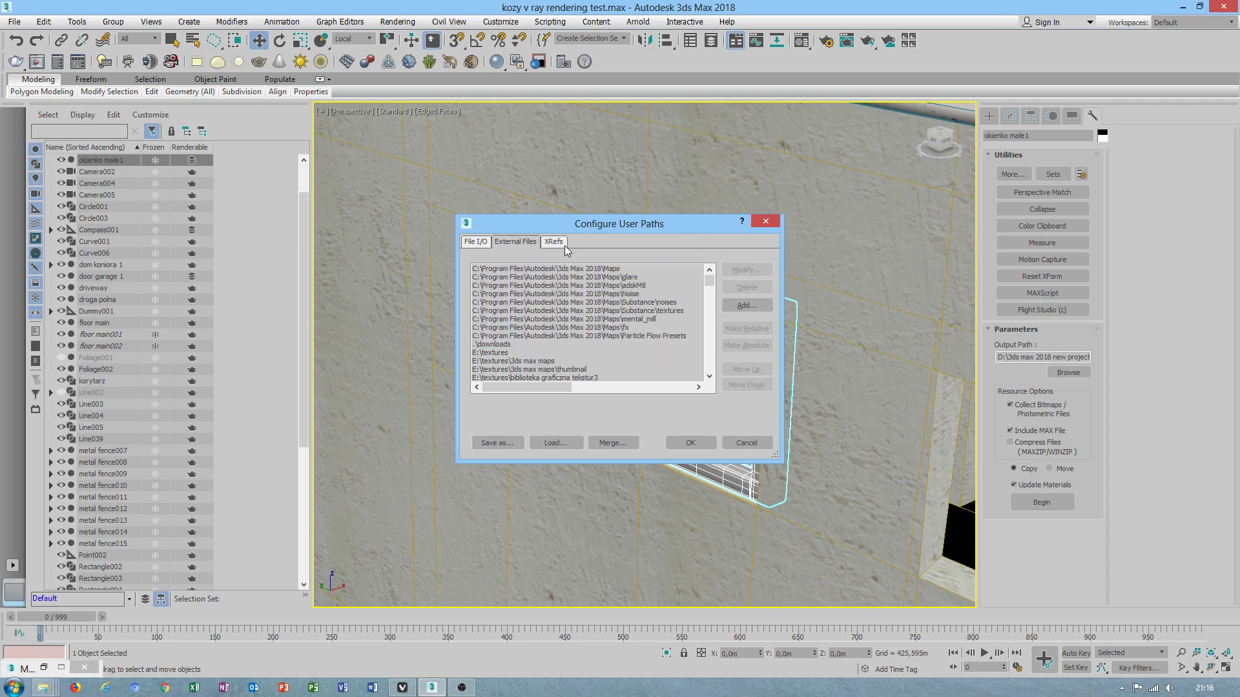
left_click(765, 222)
Review the file handling and auto backup options in the Files preferences and close the settings
left_click(16, 22)
mouse_move(526, 30)
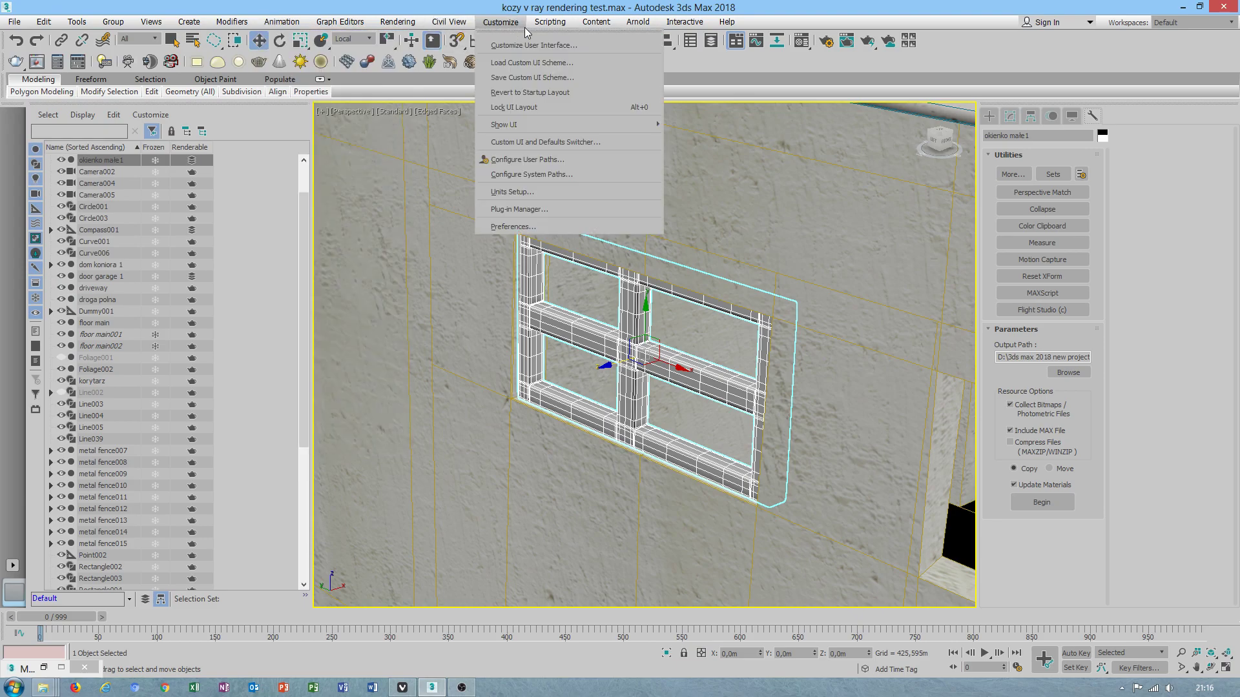
left_click(515, 223)
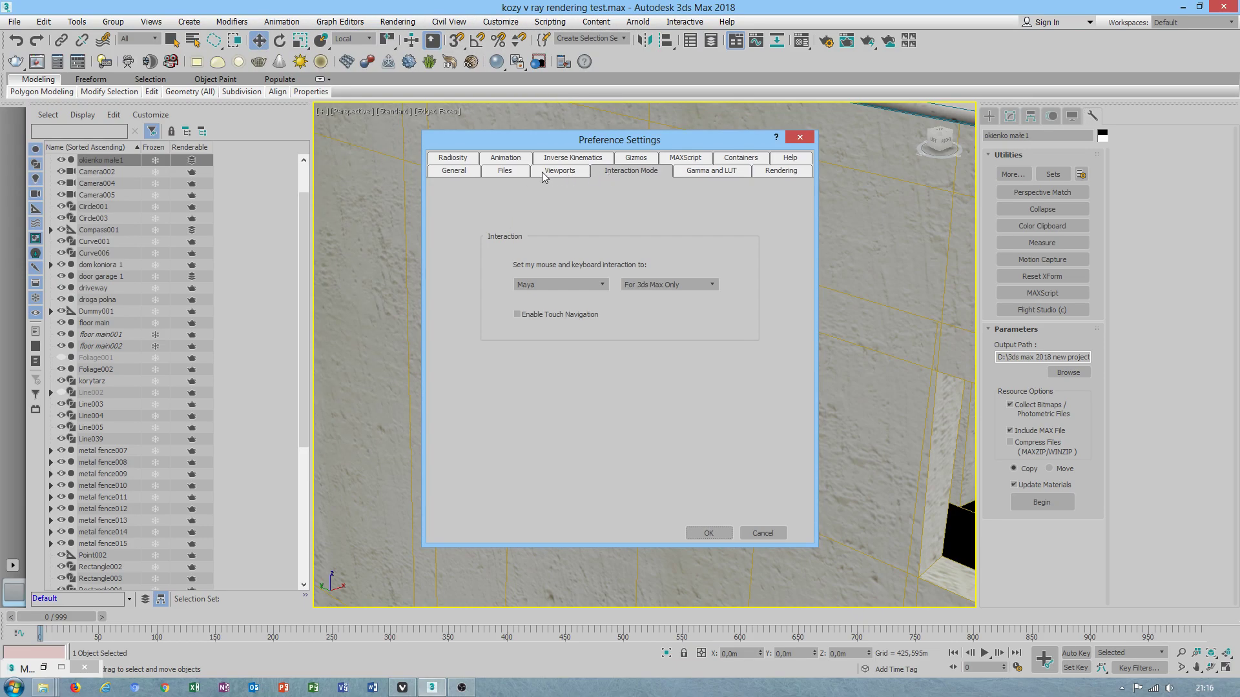
left_click(505, 173)
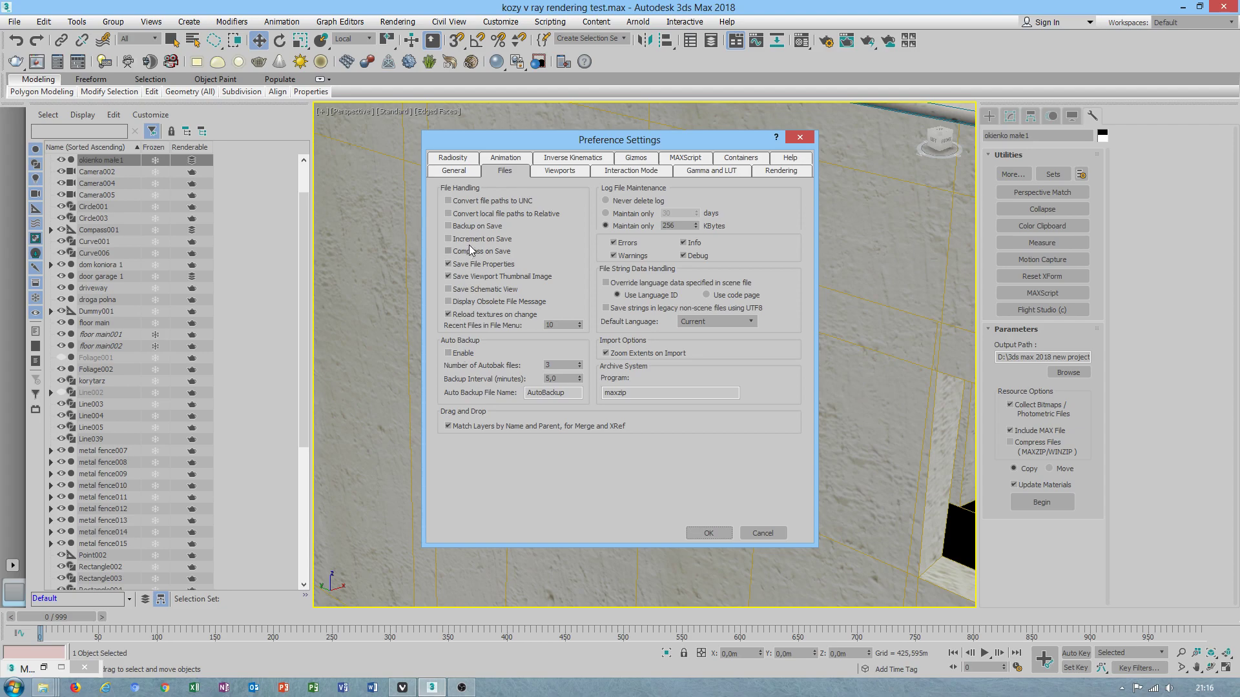
left_click(798, 137)
Save the scene as v ray render test 2.max in the 3ds max 2018 new projects folder, overwriting the existing file
left_click(14, 21)
left_click(62, 138)
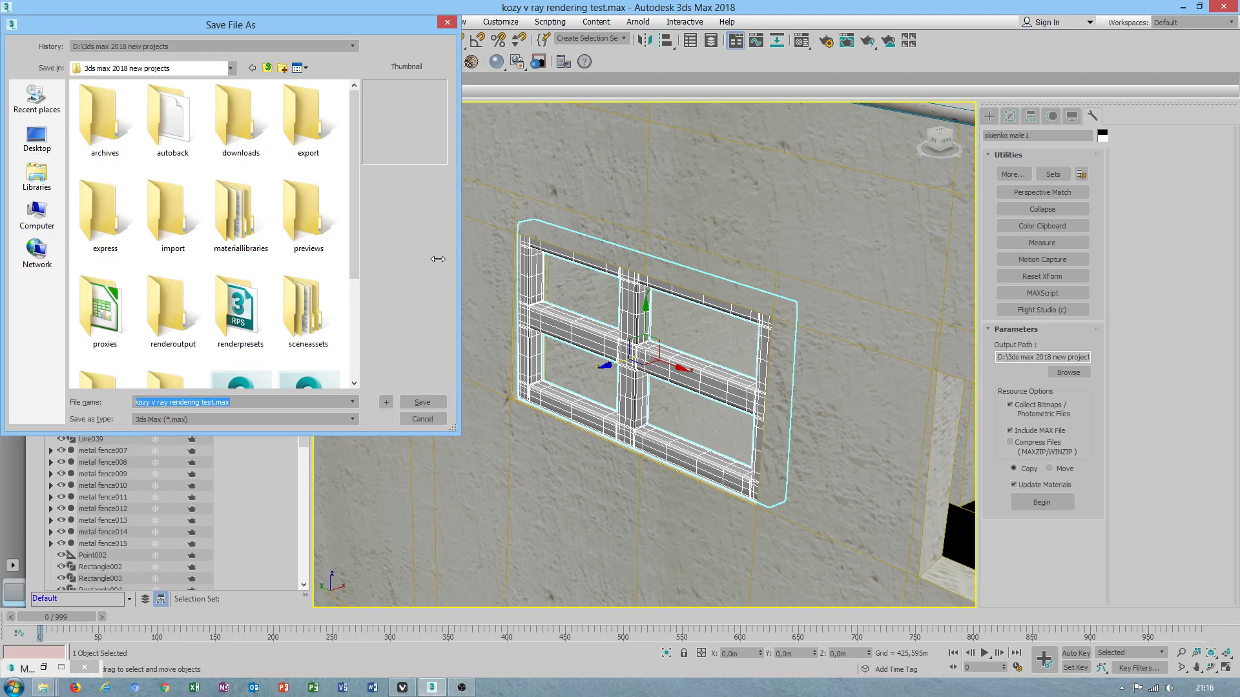
left_click_drag(354, 213, 352, 310)
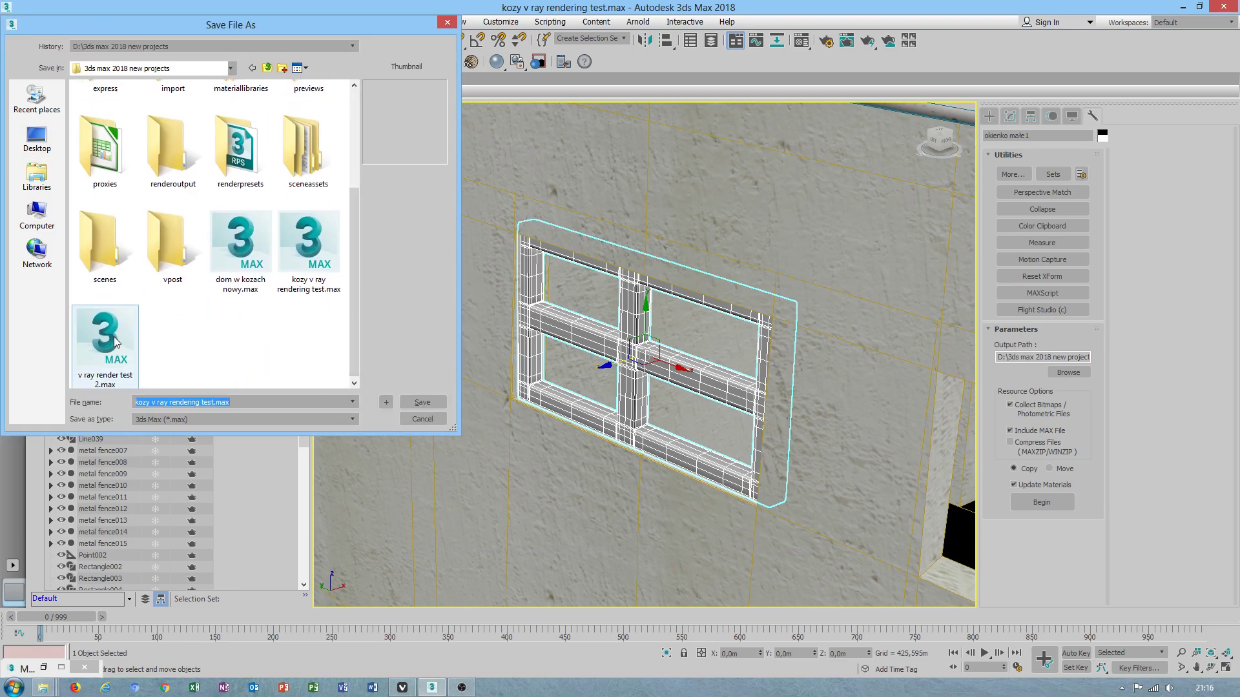
left_click(309, 249)
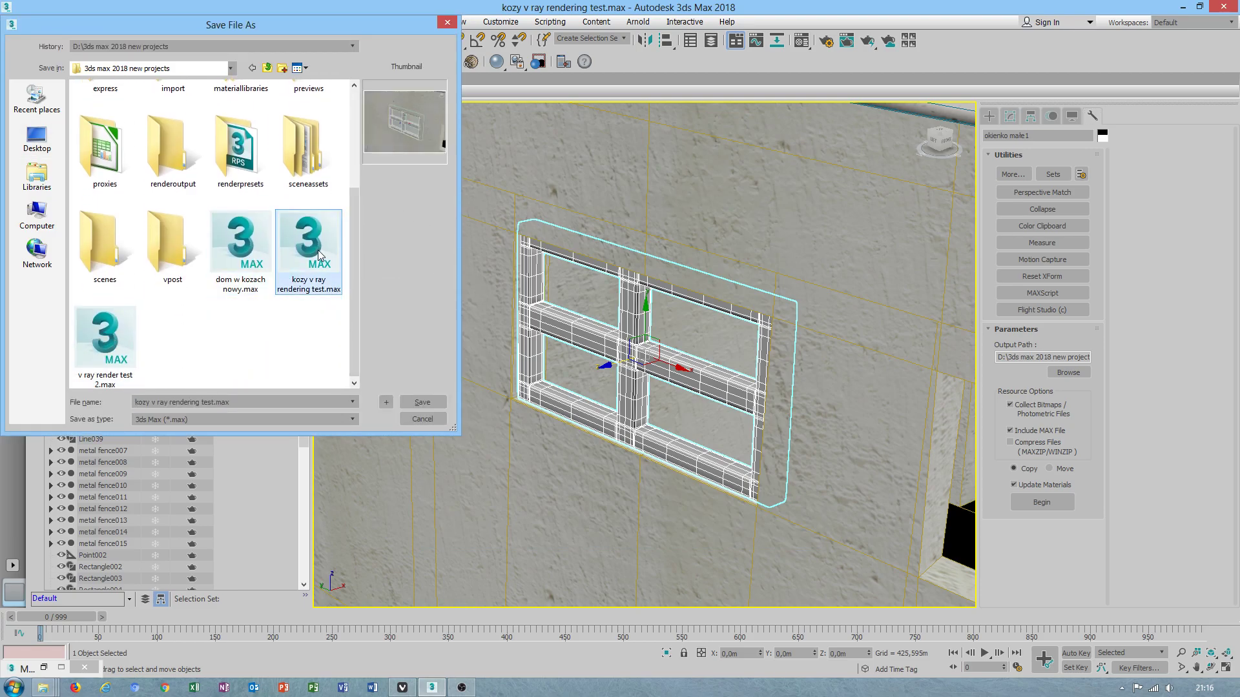
left_click(113, 355)
left_click(216, 240)
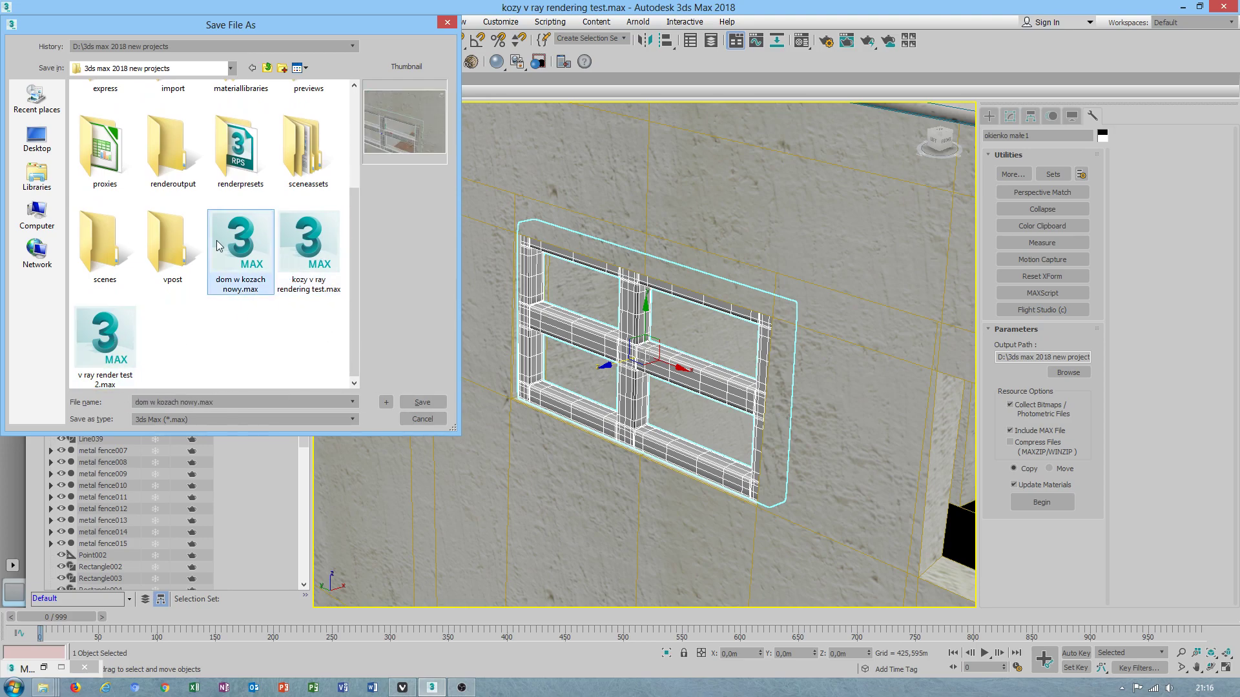
left_click(282, 232)
left_click(123, 330)
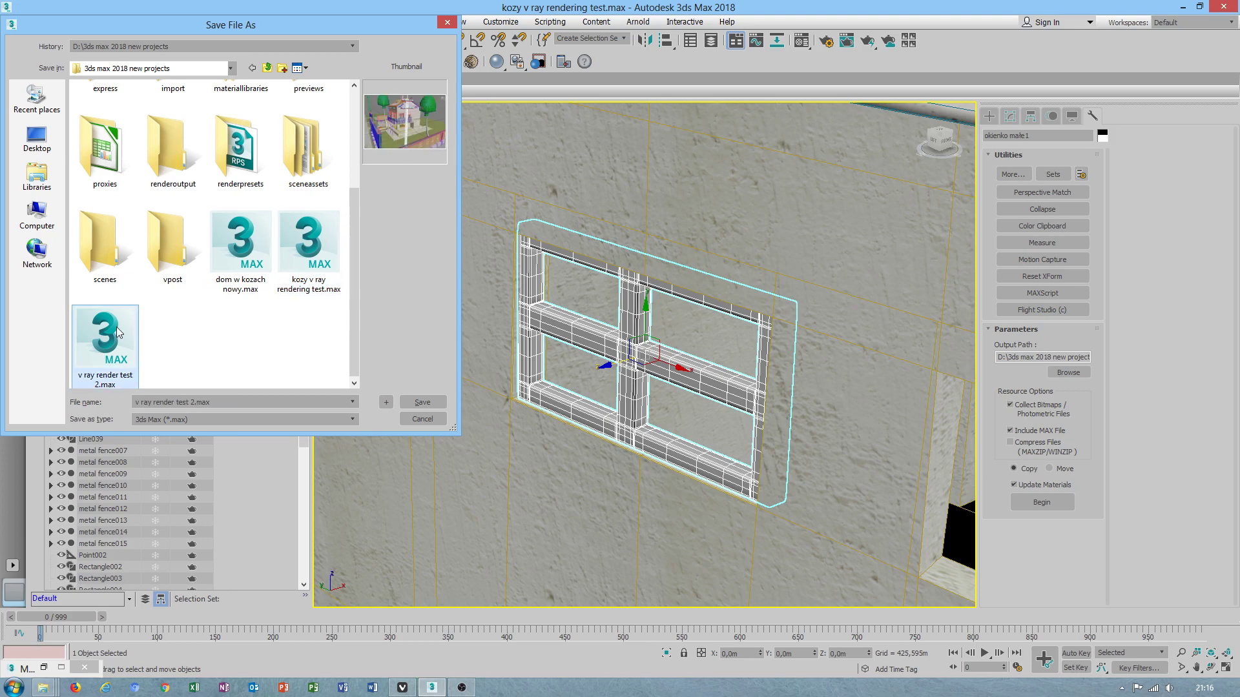
left_click(422, 401)
left_click(646, 394)
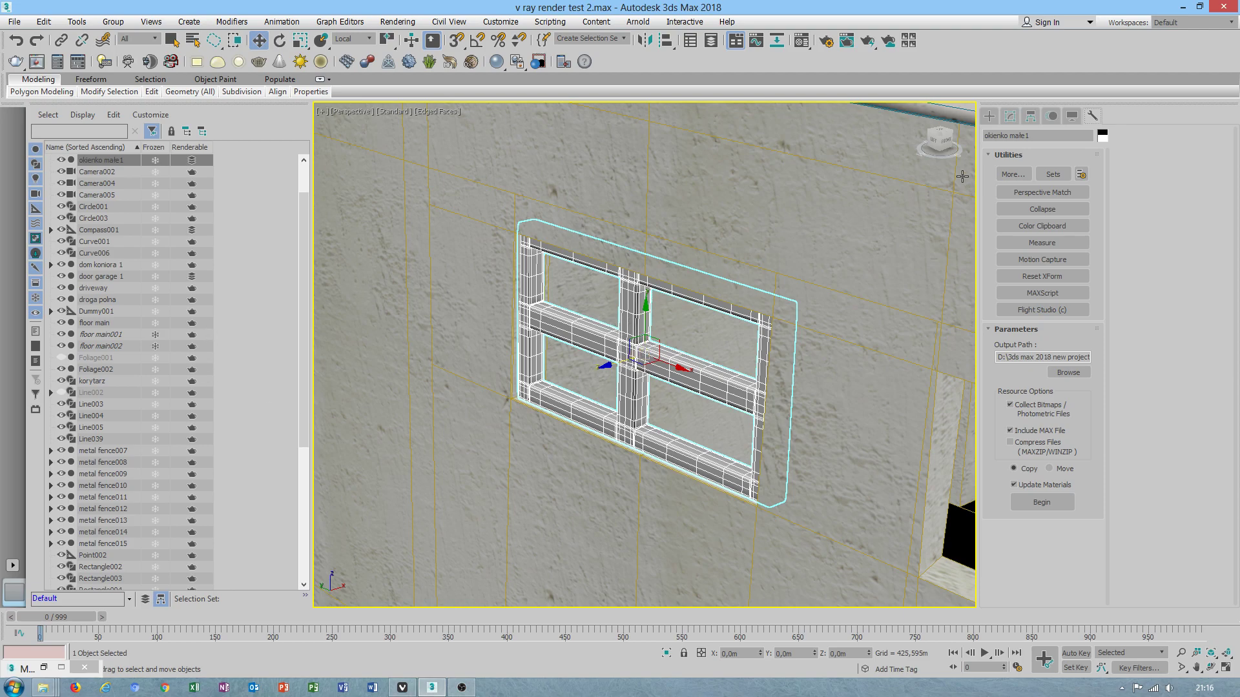
Reopen the Material Editor, look over its utilities for cleaning and resetting sample slots, and close it
left_click(824, 40)
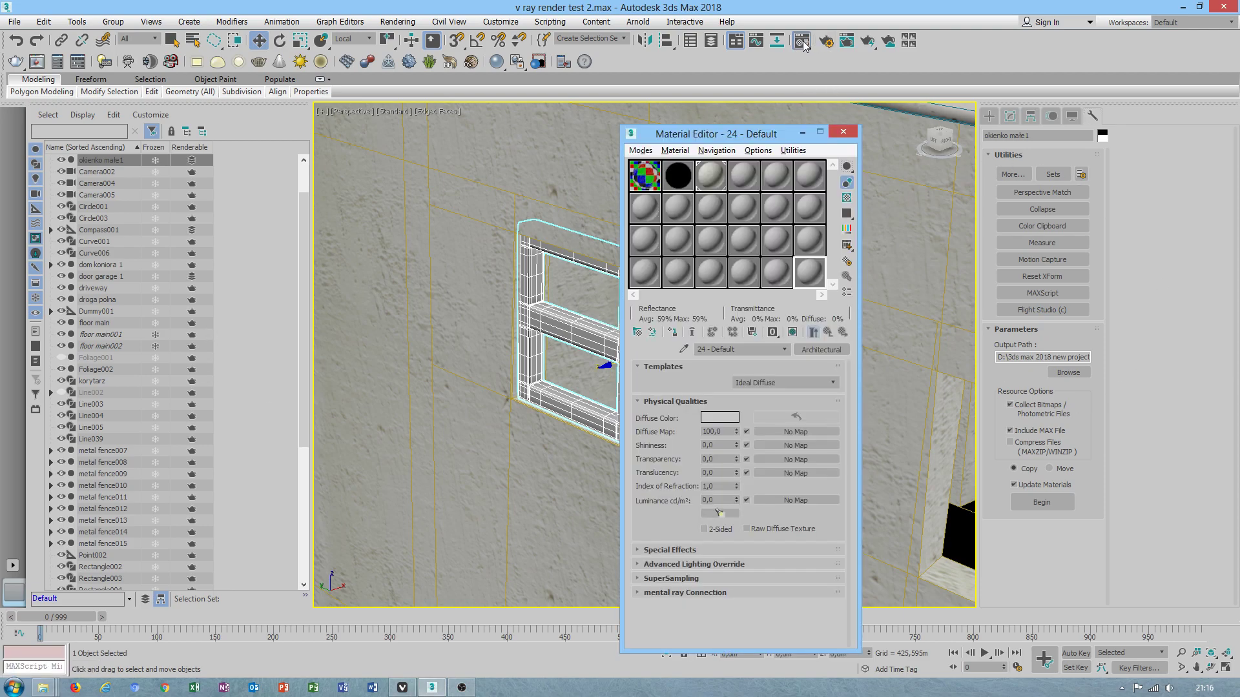
left_click(793, 149)
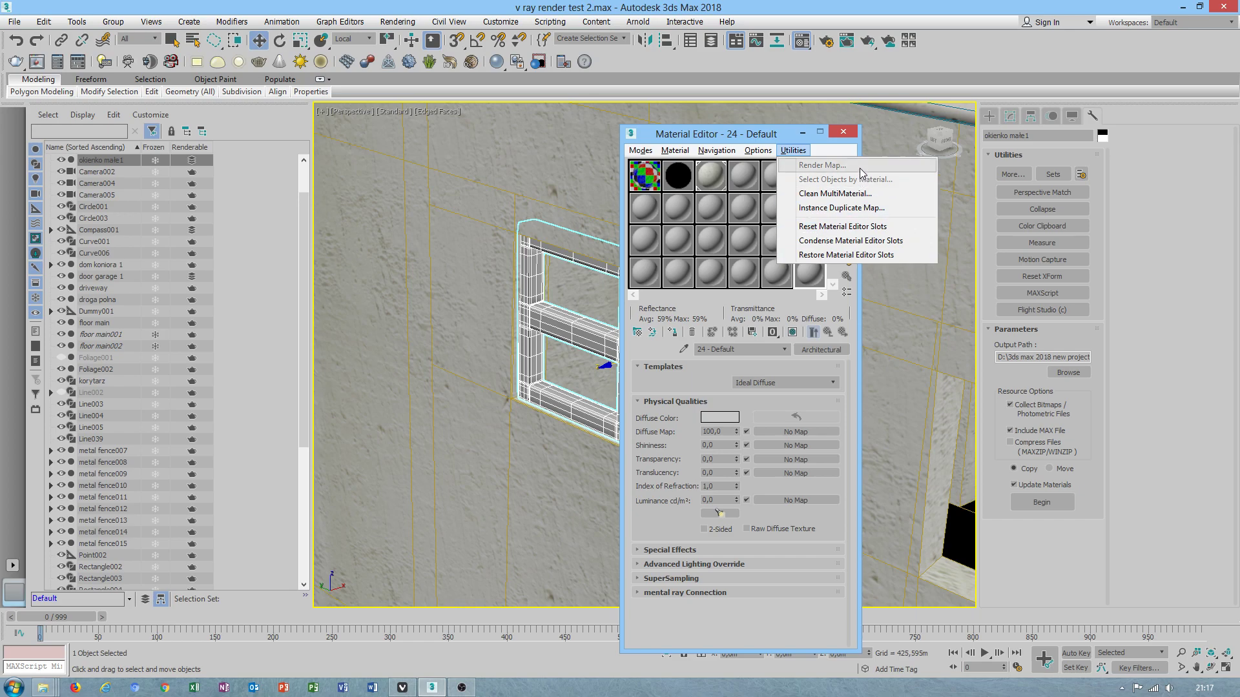
left_click(842, 132)
left_click(843, 132)
left_click(470, 691)
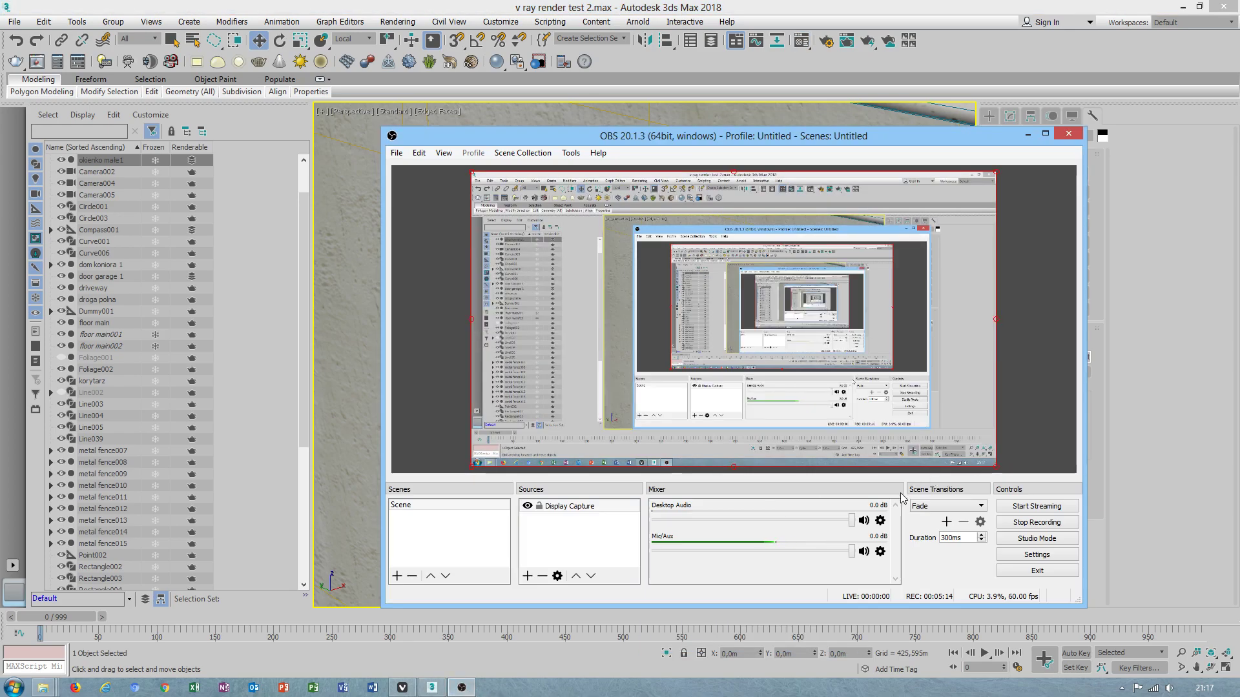